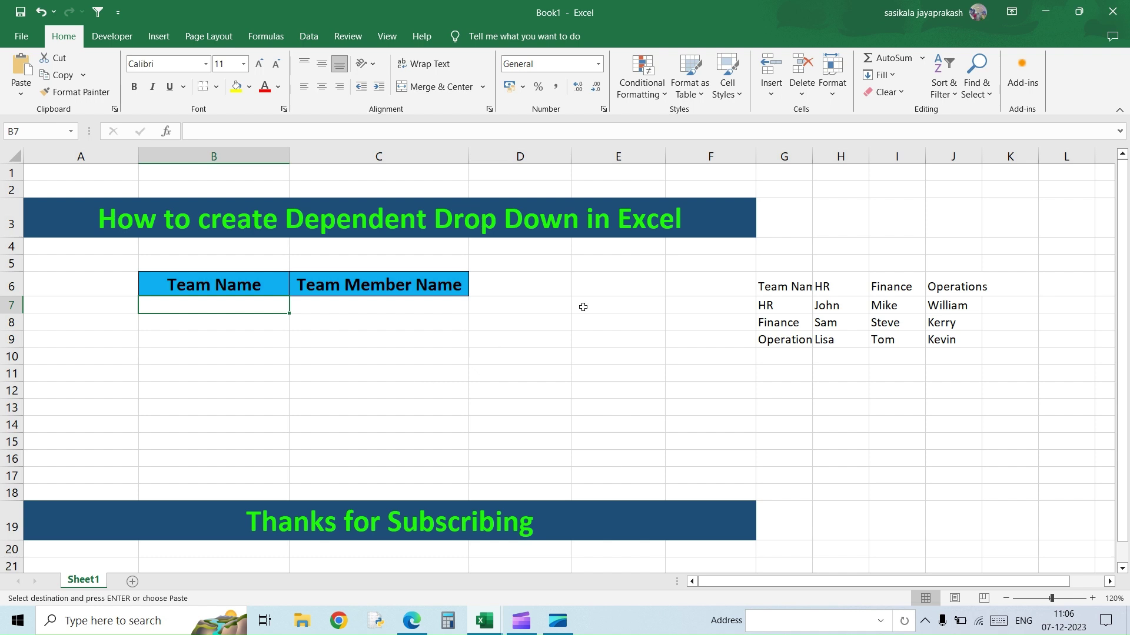
Widen column G so the Team Name heading and the Operations entry fit.
{"action": "left_click", "coordinate": [815, 167]}
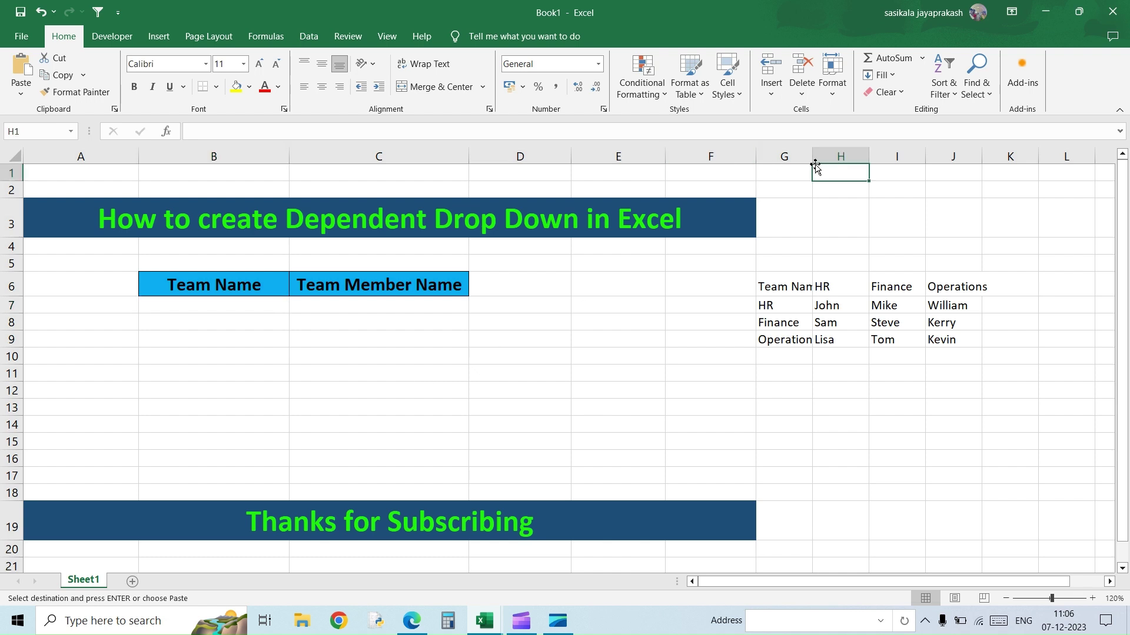
{"action": "left_click_drag", "start_coordinate": [810, 155], "coordinate": [824, 155]}
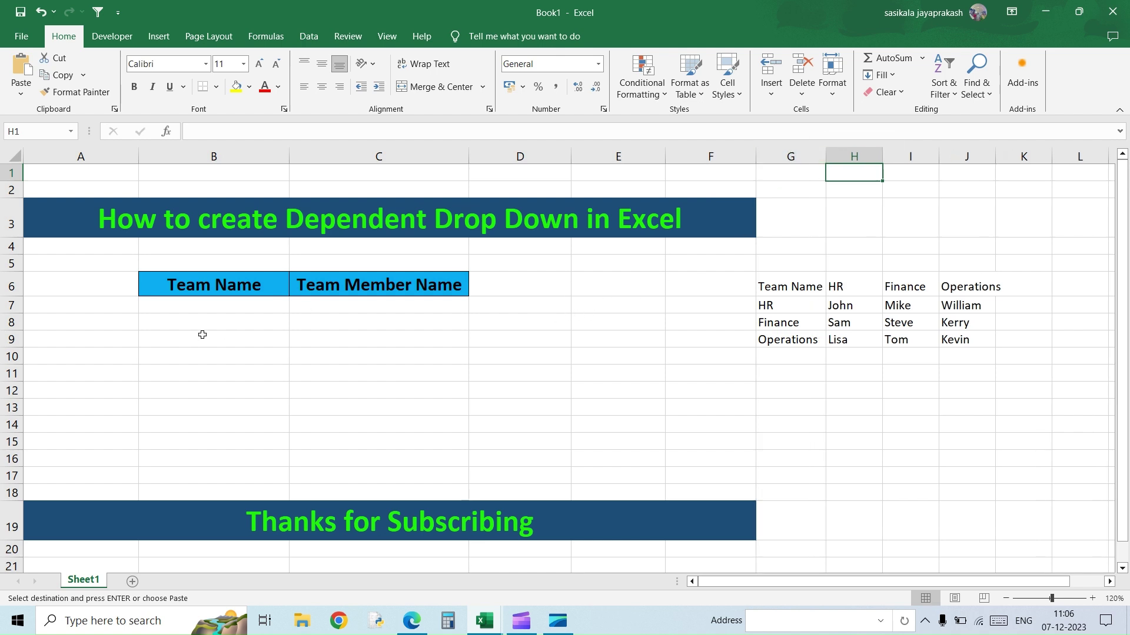
{"action": "left_click", "coordinate": [217, 307]}
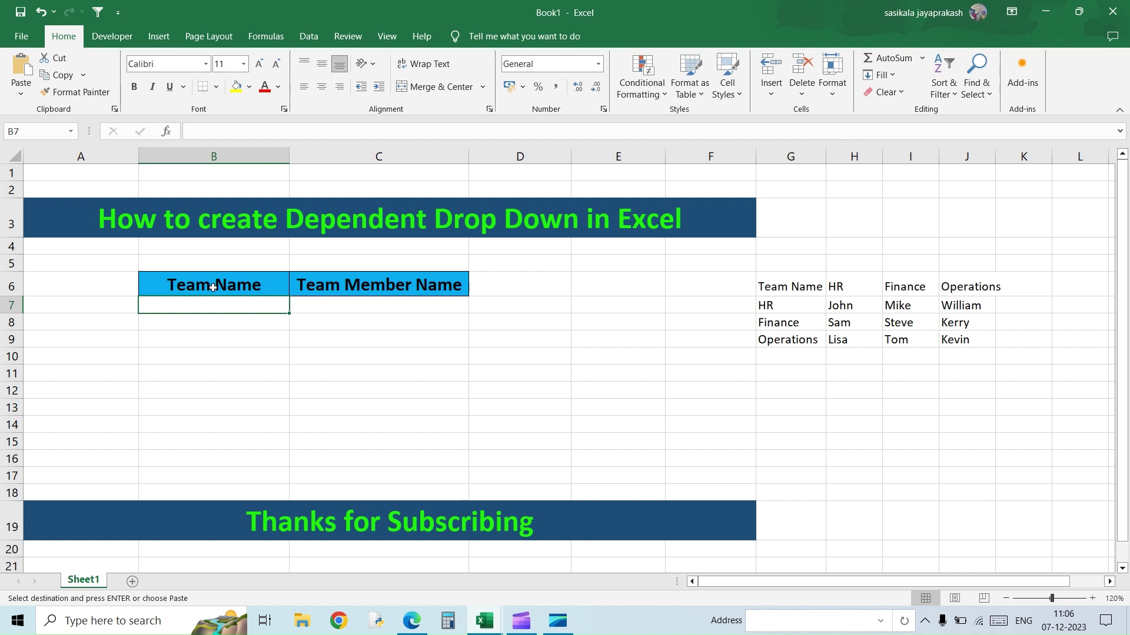
{"action": "left_click", "coordinate": [335, 306]}
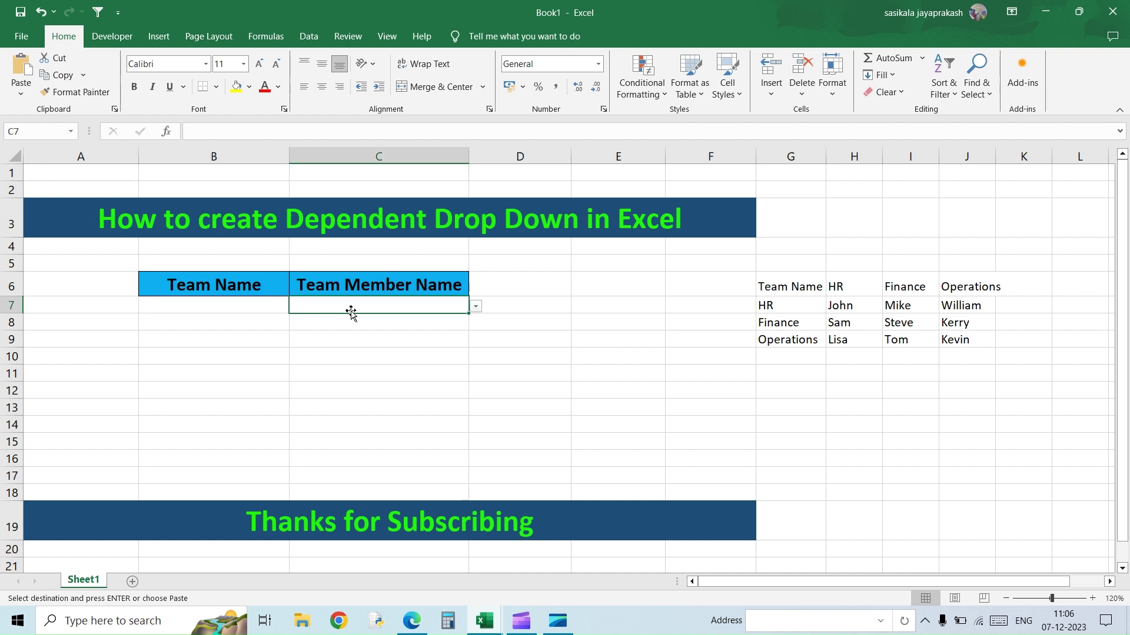
{"action": "key", "text": "Escape"}
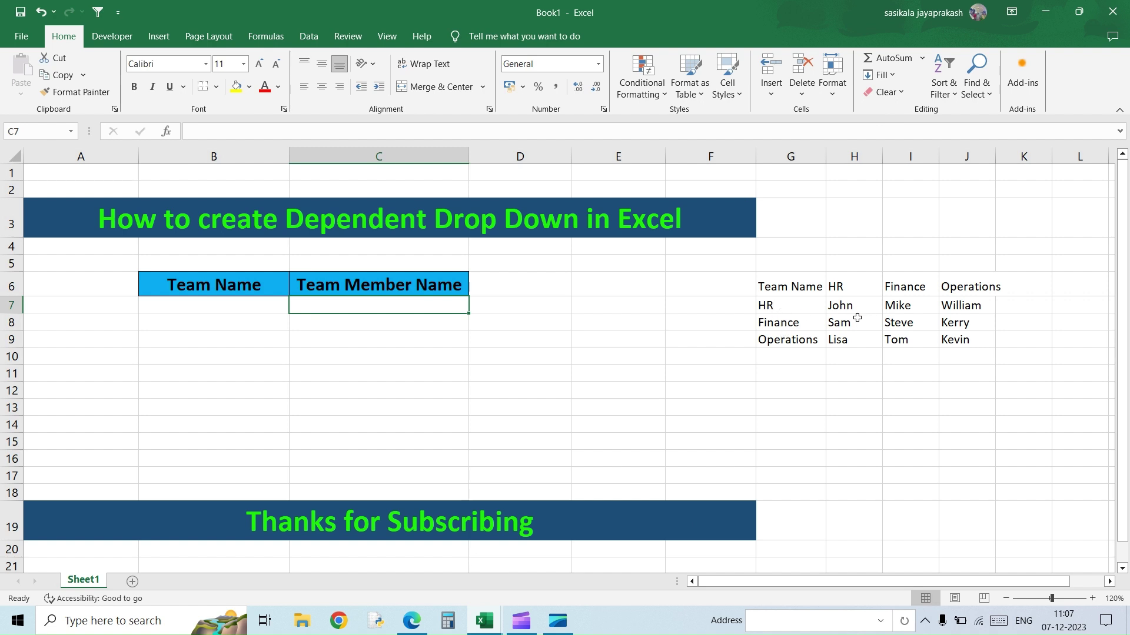
{"action": "left_click", "coordinate": [778, 306]}
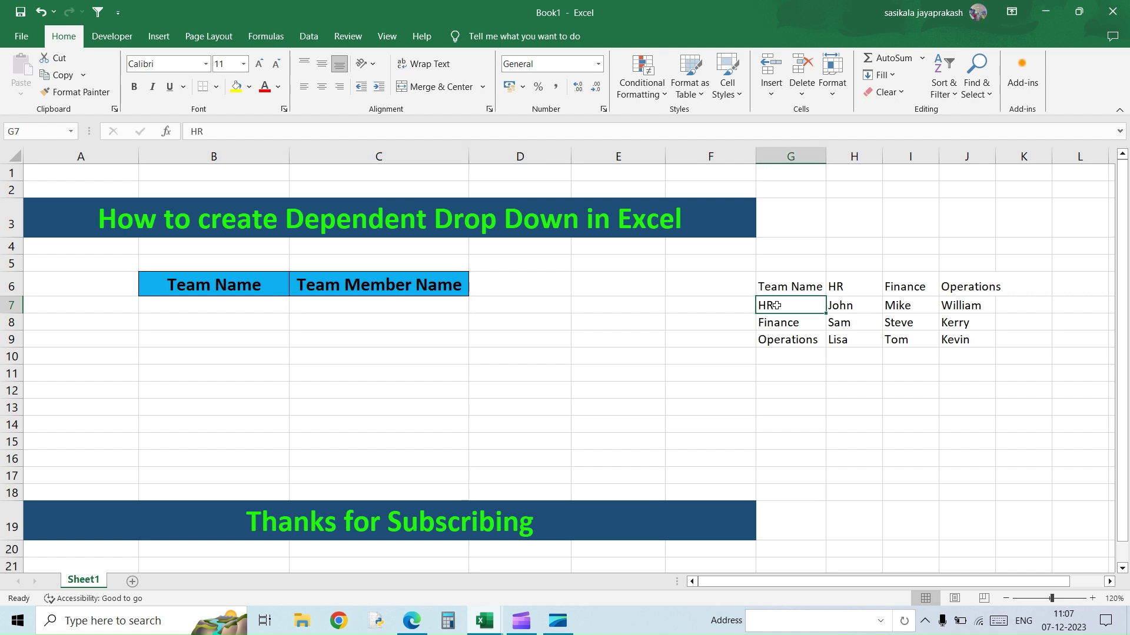
{"action": "left_click_drag", "start_coordinate": [838, 307], "coordinate": [844, 341]}
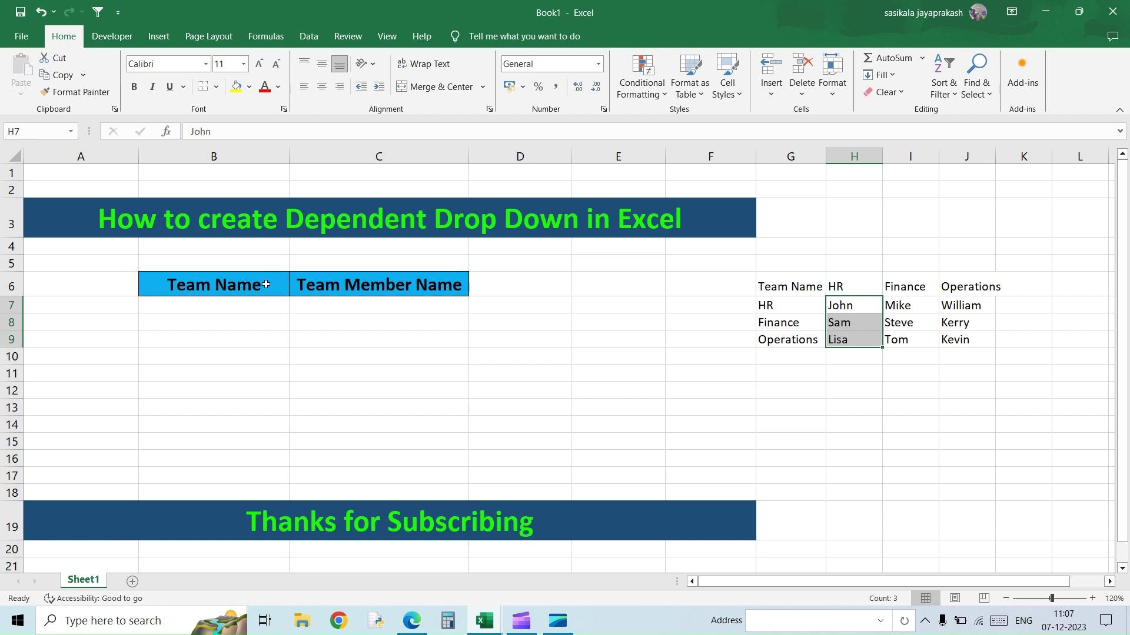
{"action": "left_click", "coordinate": [251, 304]}
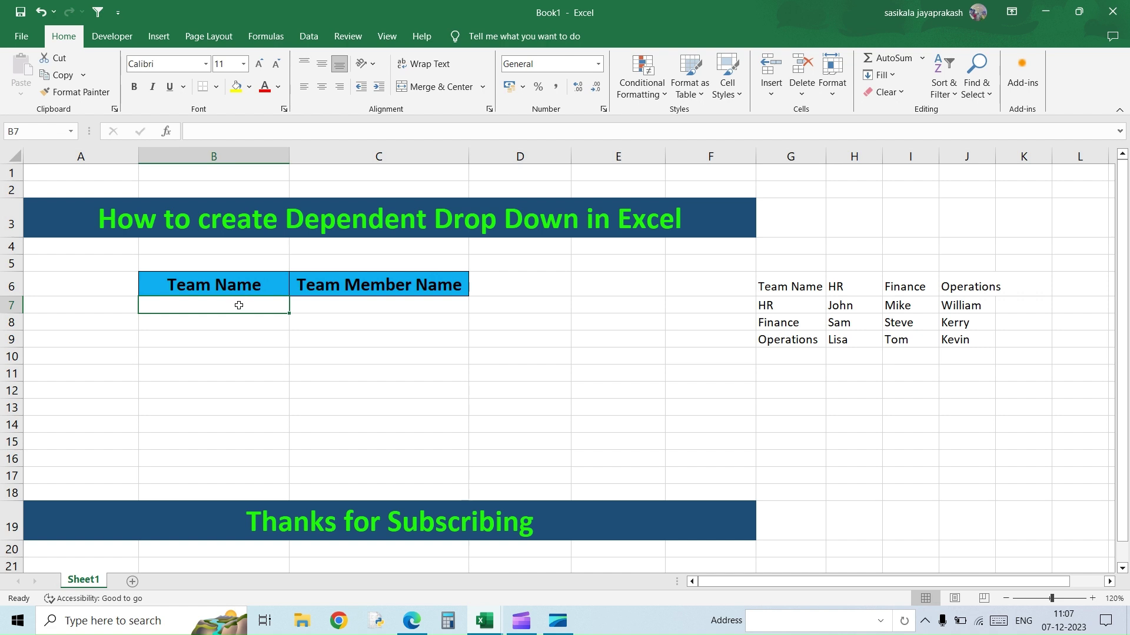
Add a list validation to B7 sourced from =$G$7:$G$9 (HR, Finance, Operations).
{"action": "left_click", "coordinate": [309, 36]}
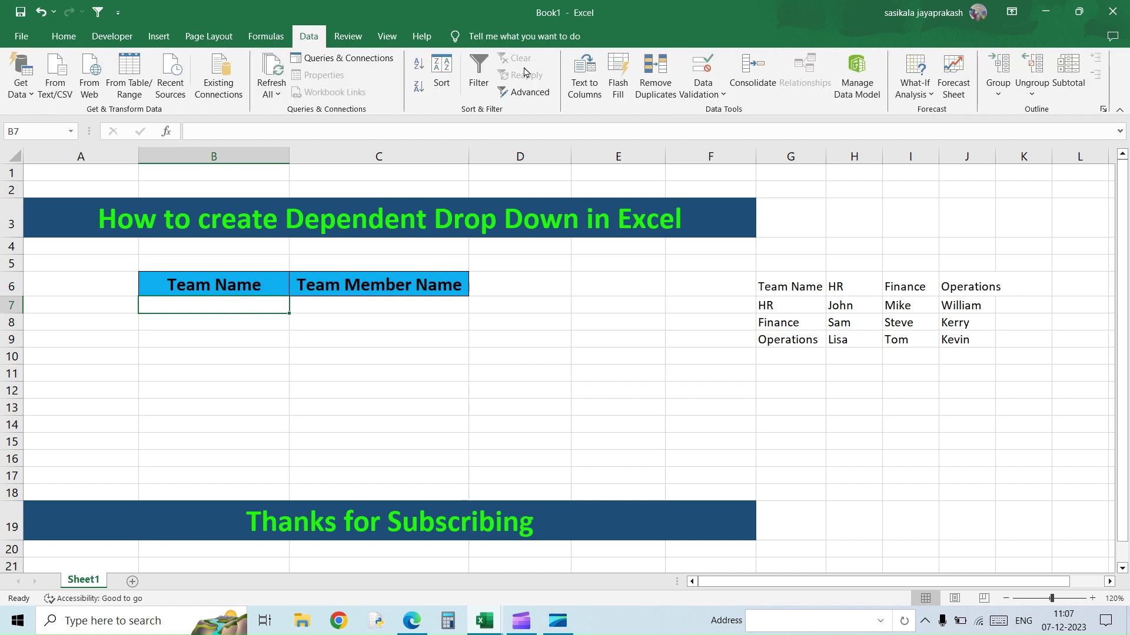
{"action": "left_click", "coordinate": [696, 100]}
{"action": "left_click", "coordinate": [717, 113]}
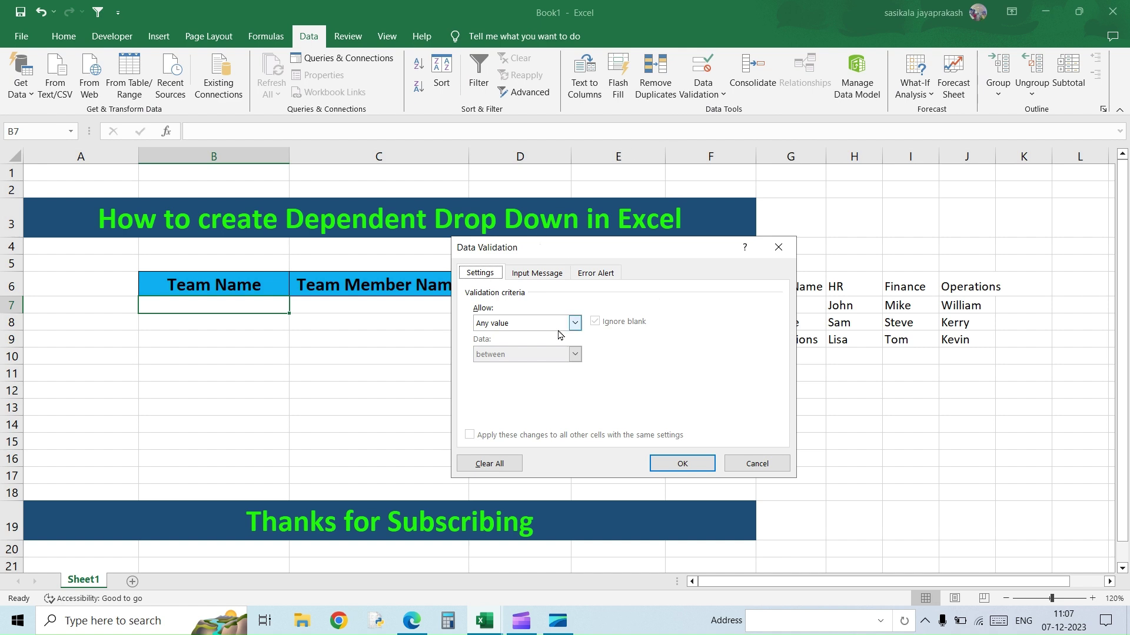
{"action": "left_click", "coordinate": [574, 323]}
{"action": "left_click", "coordinate": [520, 370]}
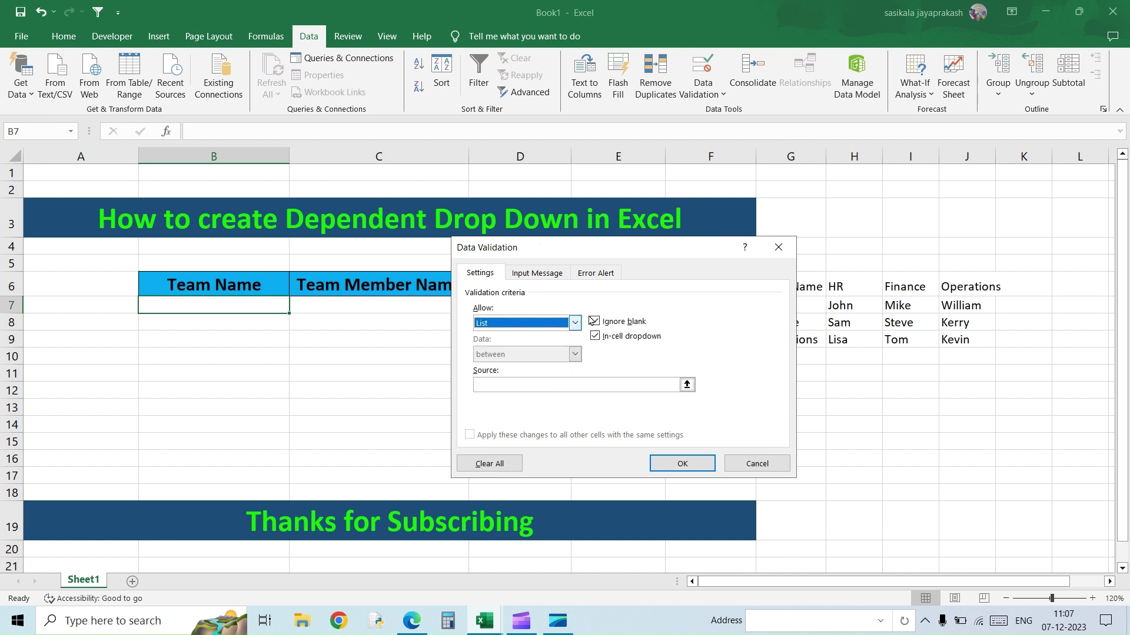
{"action": "left_click_drag", "start_coordinate": [595, 247], "coordinate": [536, 254]}
{"action": "left_click", "coordinate": [454, 391]}
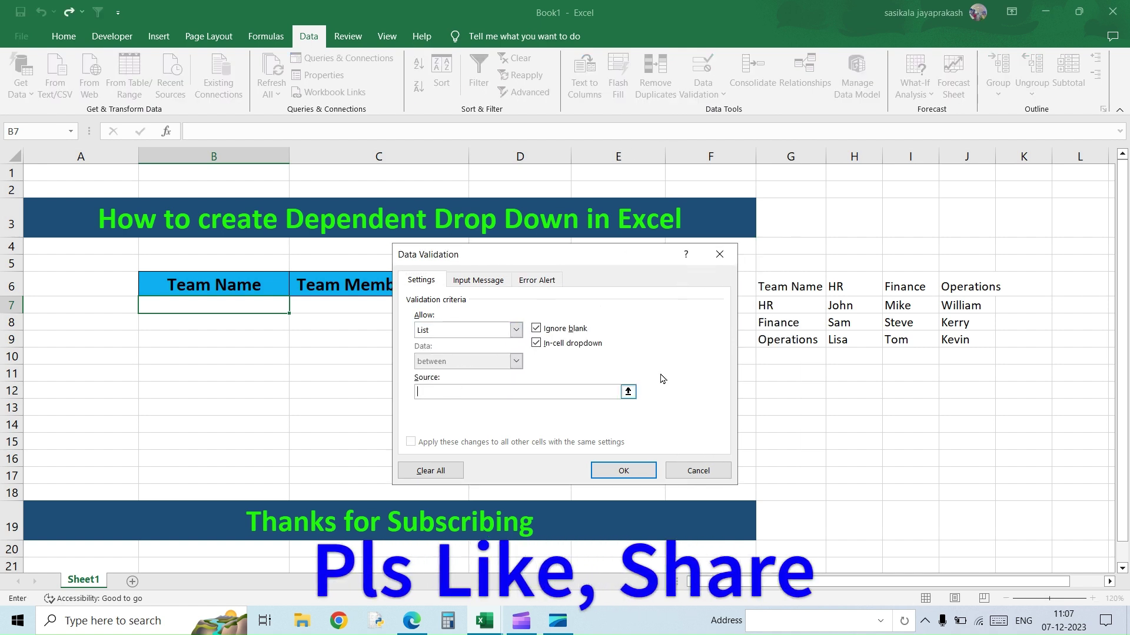
{"action": "left_click_drag", "start_coordinate": [766, 305], "coordinate": [786, 340]}
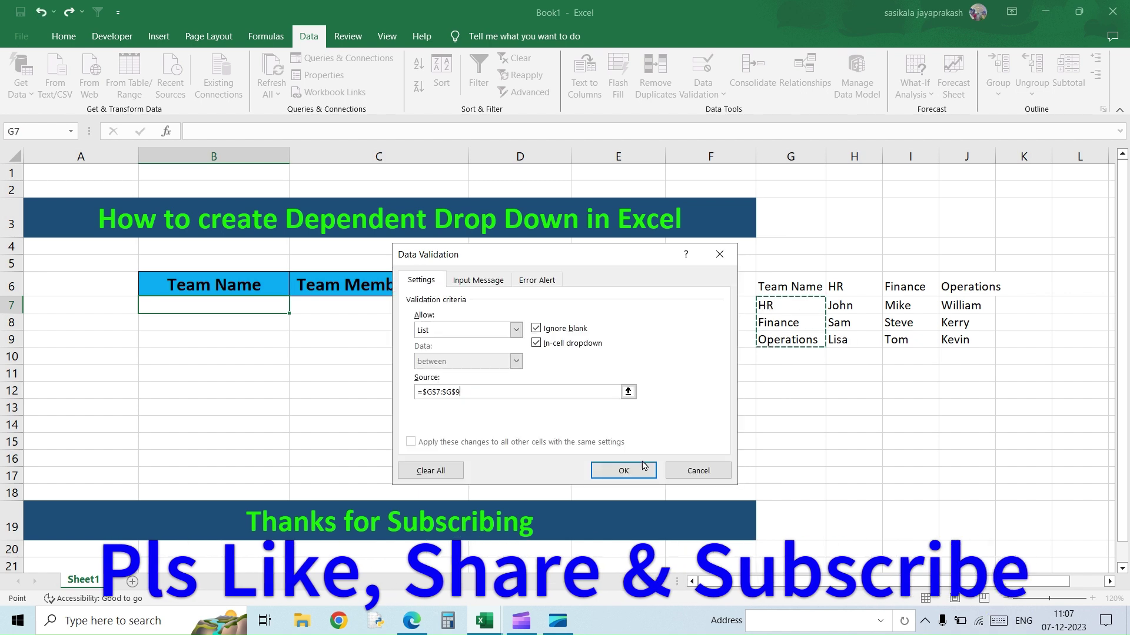
{"action": "left_click", "coordinate": [626, 469]}
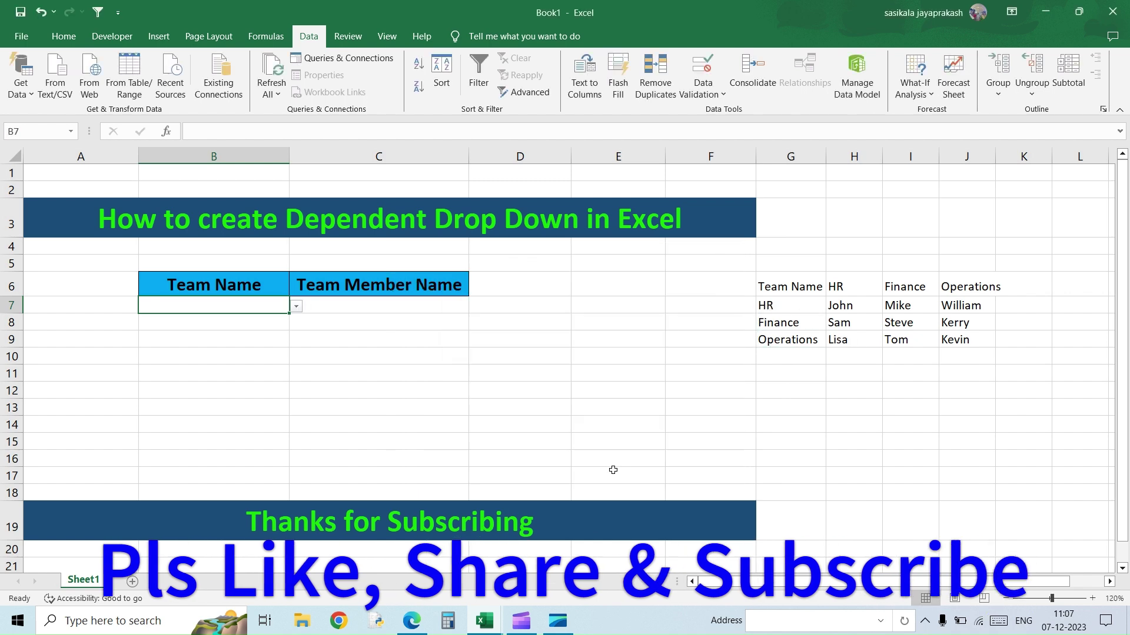
{"action": "left_click", "coordinate": [298, 308]}
Set B7 to HR, copy its drop-down to B8:B9, then choose Finance and Operations there.
{"action": "left_click", "coordinate": [274, 316]}
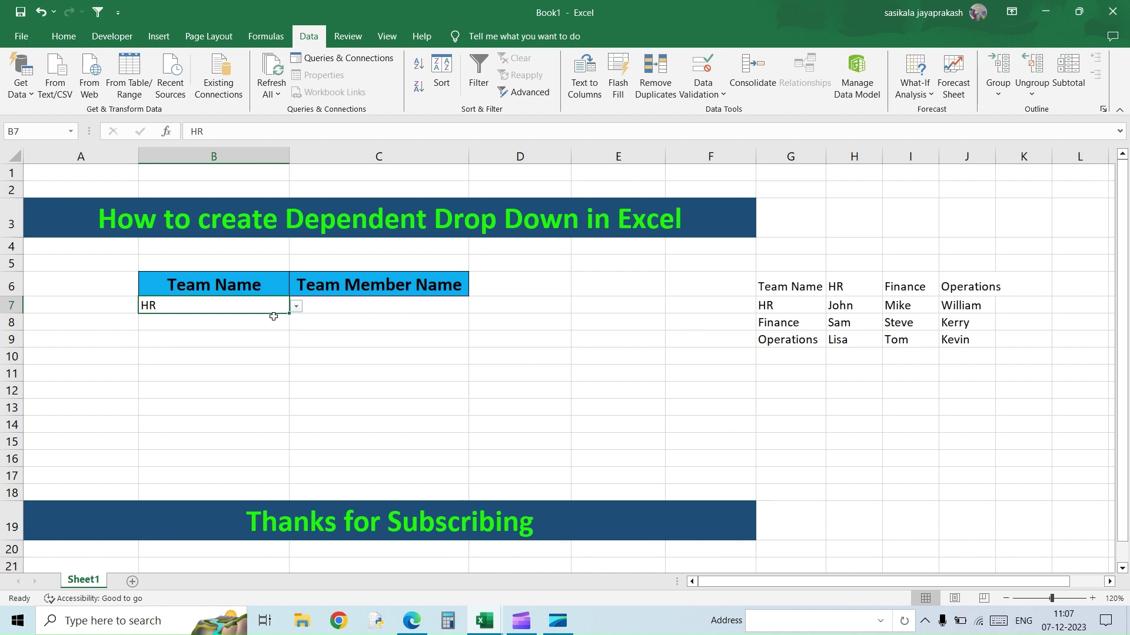
{"action": "left_click_drag", "start_coordinate": [289, 314], "coordinate": [281, 344]}
{"action": "left_click", "coordinate": [270, 323]}
{"action": "left_click", "coordinate": [297, 324]}
{"action": "left_click", "coordinate": [274, 347]}
{"action": "left_click", "coordinate": [282, 343]}
{"action": "left_click", "coordinate": [296, 341]}
{"action": "left_click", "coordinate": [294, 376]}
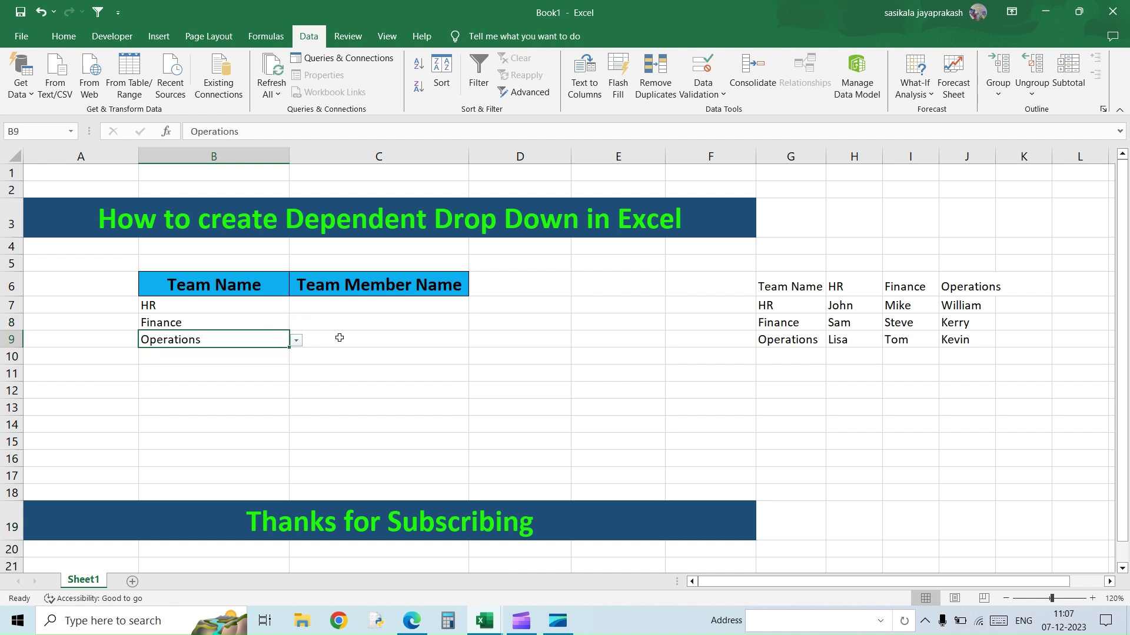
{"action": "left_click", "coordinate": [353, 306]}
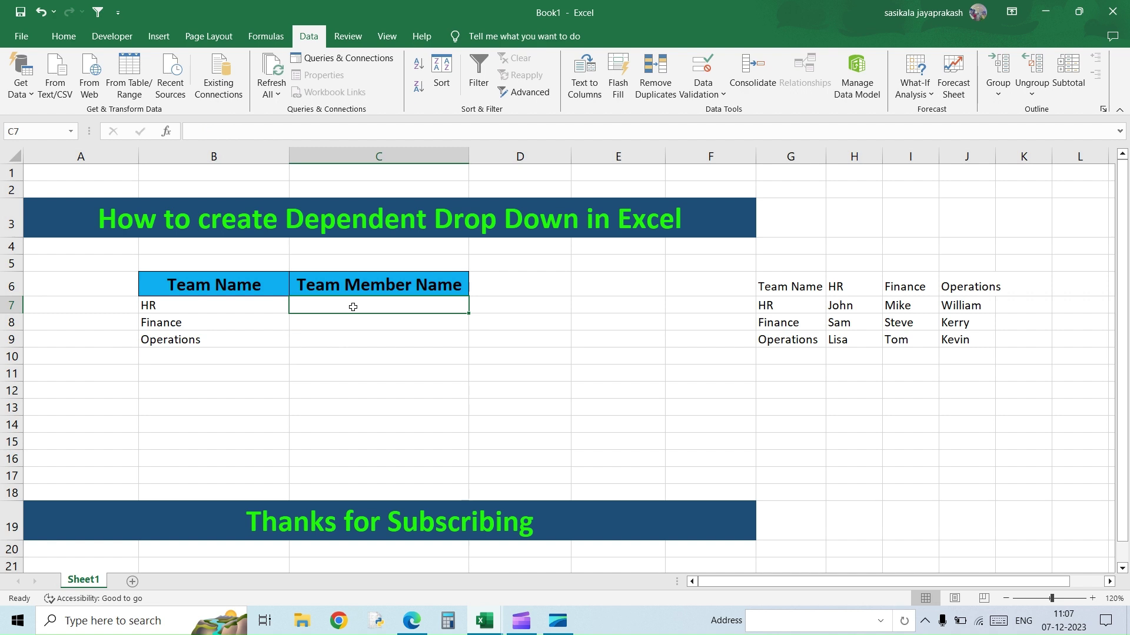
{"action": "left_click", "coordinate": [253, 307]}
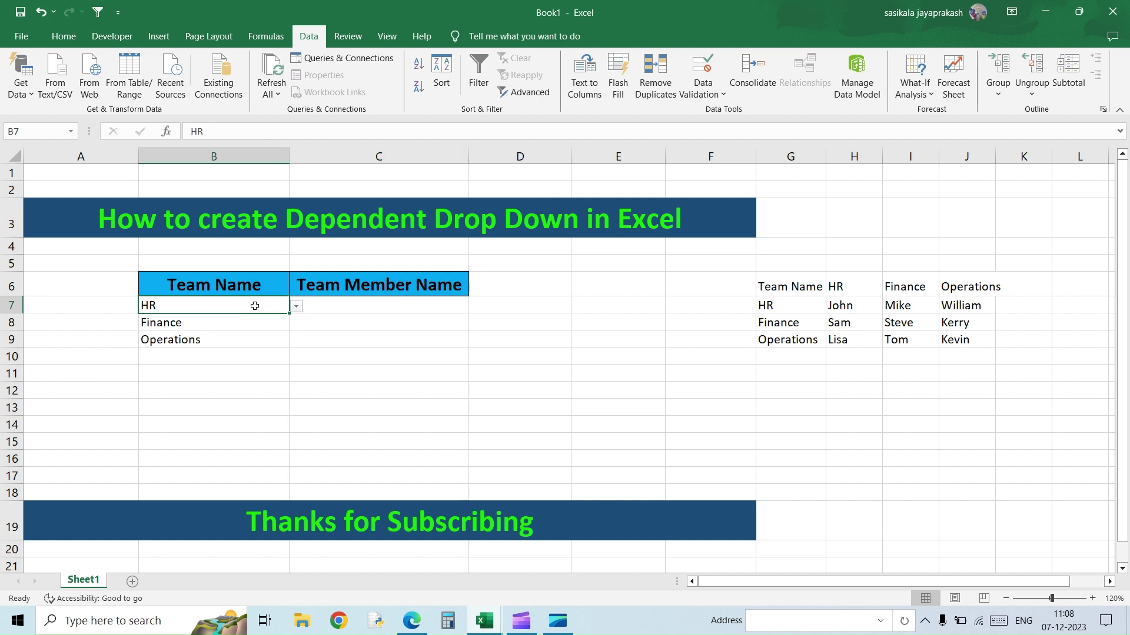
{"action": "left_click", "coordinate": [840, 308]}
{"action": "left_click", "coordinate": [845, 323]}
{"action": "left_click", "coordinate": [845, 341]}
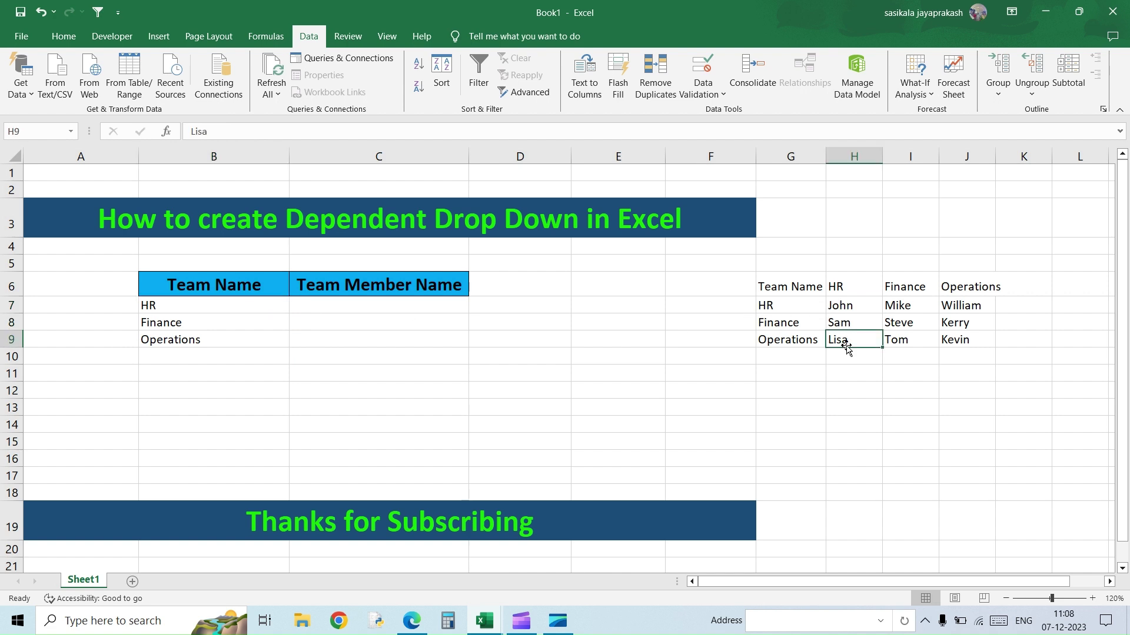
{"action": "left_click", "coordinate": [334, 306]}
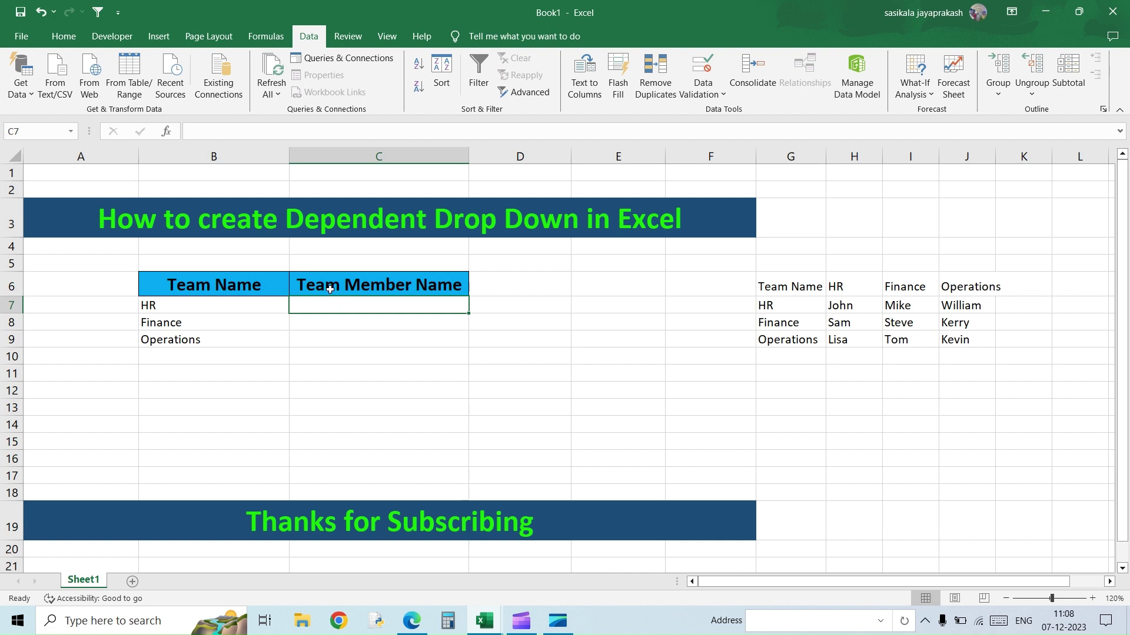
Name the HR member range H7:H9 'HR' using the Name Box.
{"action": "left_click_drag", "start_coordinate": [850, 306], "coordinate": [842, 340]}
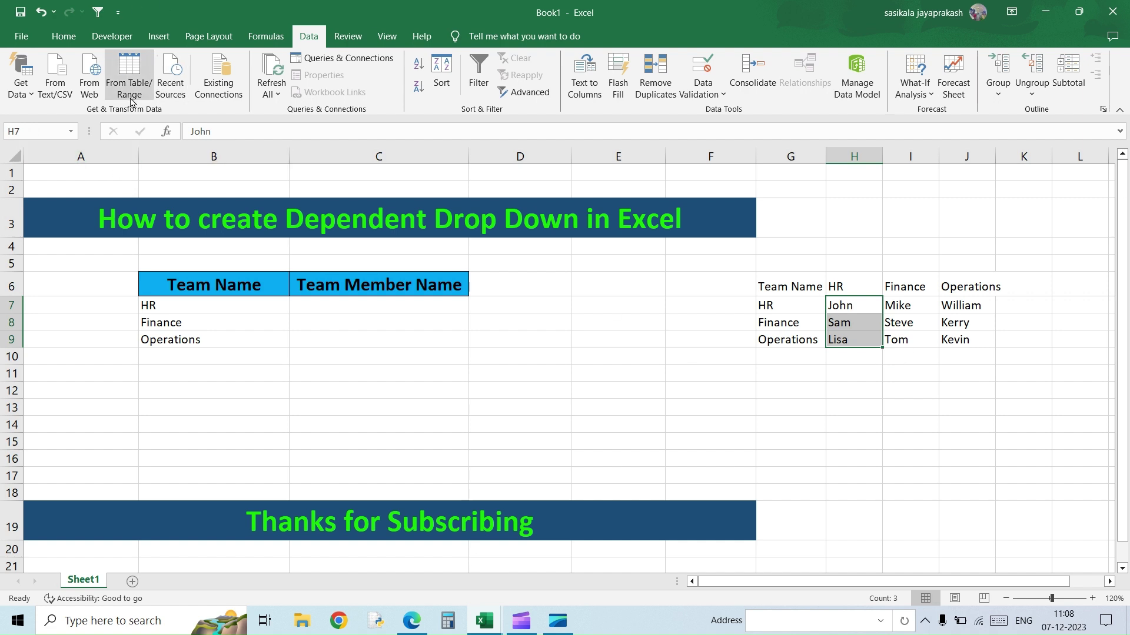
{"action": "left_click", "coordinate": [22, 131]}
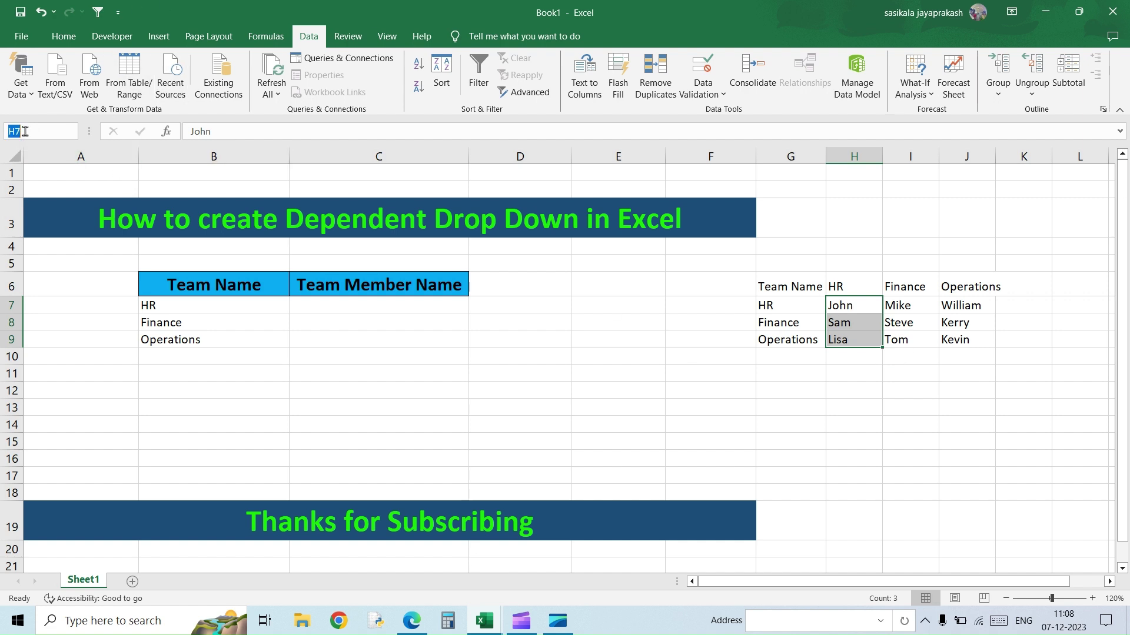
{"action": "type", "text": "HR"}
{"action": "key", "text": "Return"}
{"action": "left_click", "coordinate": [842, 306]}
Name the Finance member range I7:I9 after the Finance team.
{"action": "left_click_drag", "start_coordinate": [900, 305], "coordinate": [906, 342]}
{"action": "left_click", "coordinate": [12, 131]}
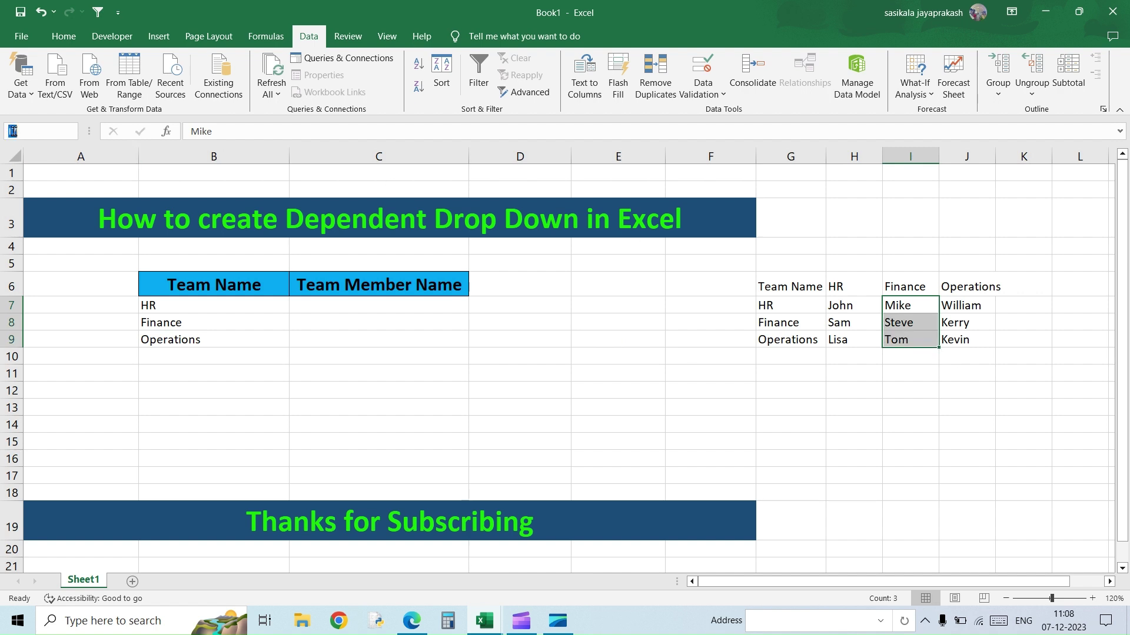
{"action": "type", "text": "Fincance"}
{"action": "key", "text": "Return"}
Name the Operations member range J7:J9 'Operations'.
{"action": "left_click_drag", "start_coordinate": [983, 303], "coordinate": [970, 340]}
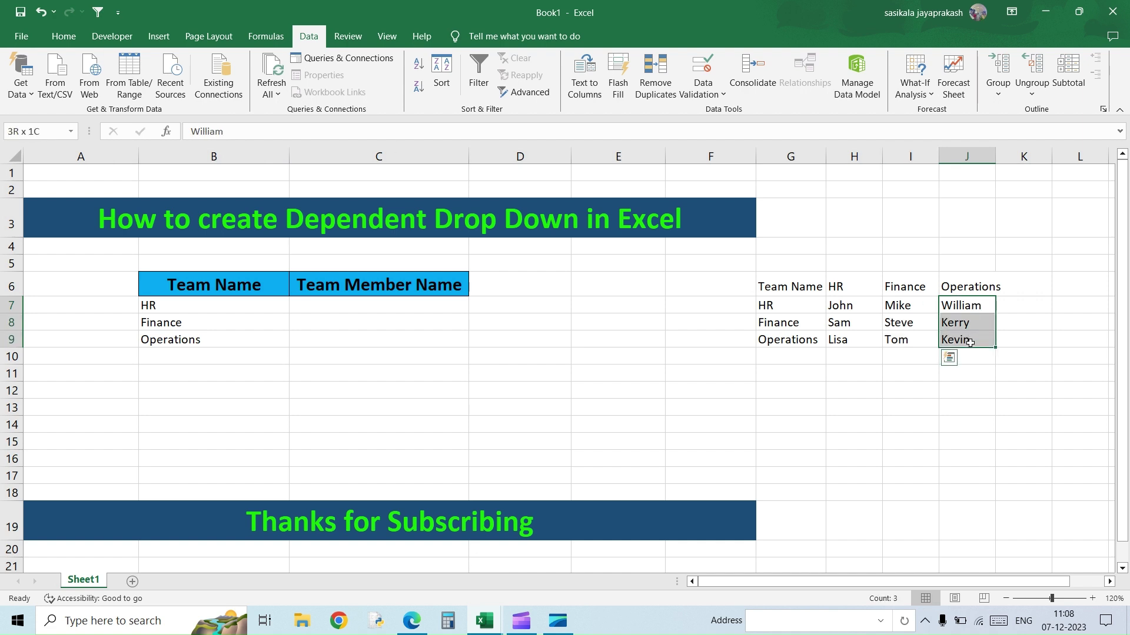
{"action": "left_click", "coordinate": [29, 130]}
{"action": "type", "text": "Operations"}
{"action": "key", "text": "Return"}
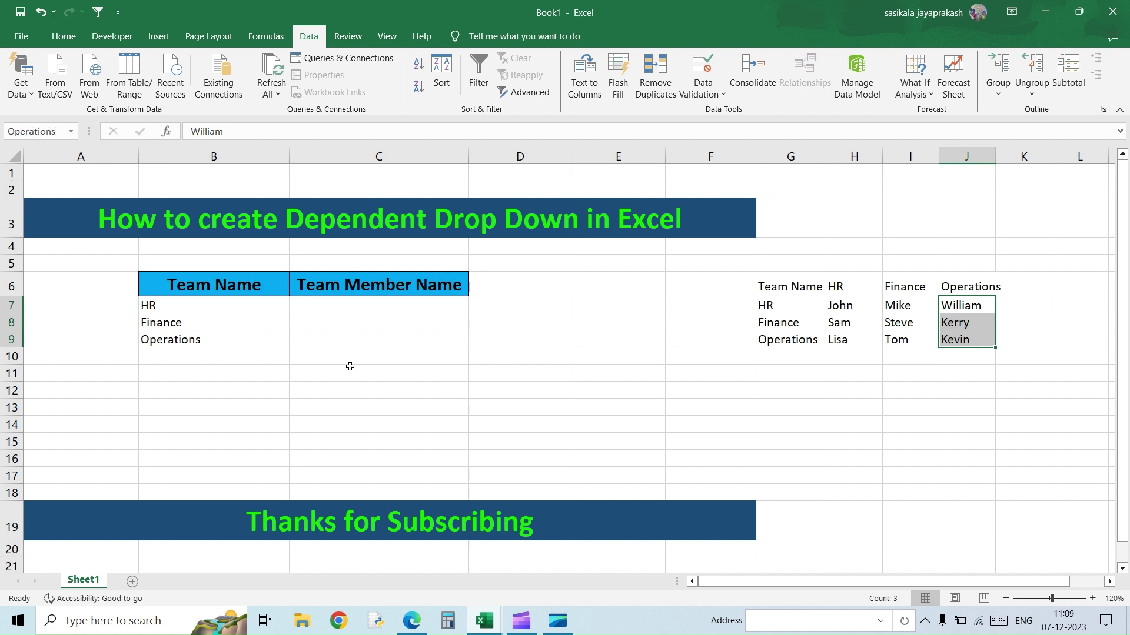
{"action": "left_click", "coordinate": [600, 344]}
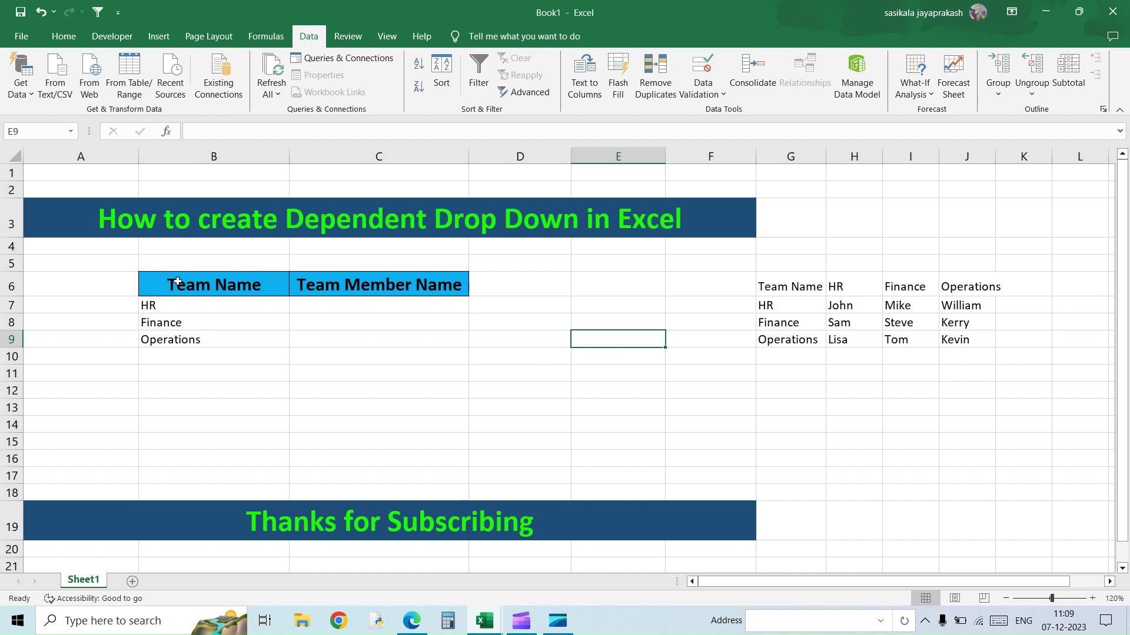
{"action": "left_click", "coordinate": [328, 307]}
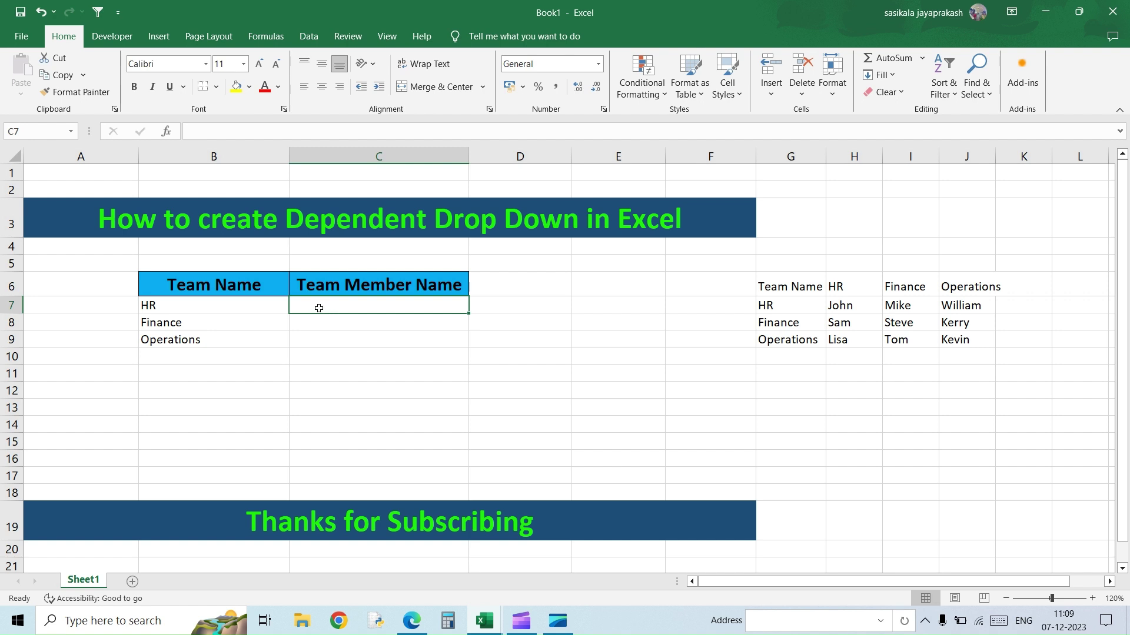
Add a list validation to C7 with the source =INDIRECT(B7).
{"action": "left_click", "coordinate": [308, 36]}
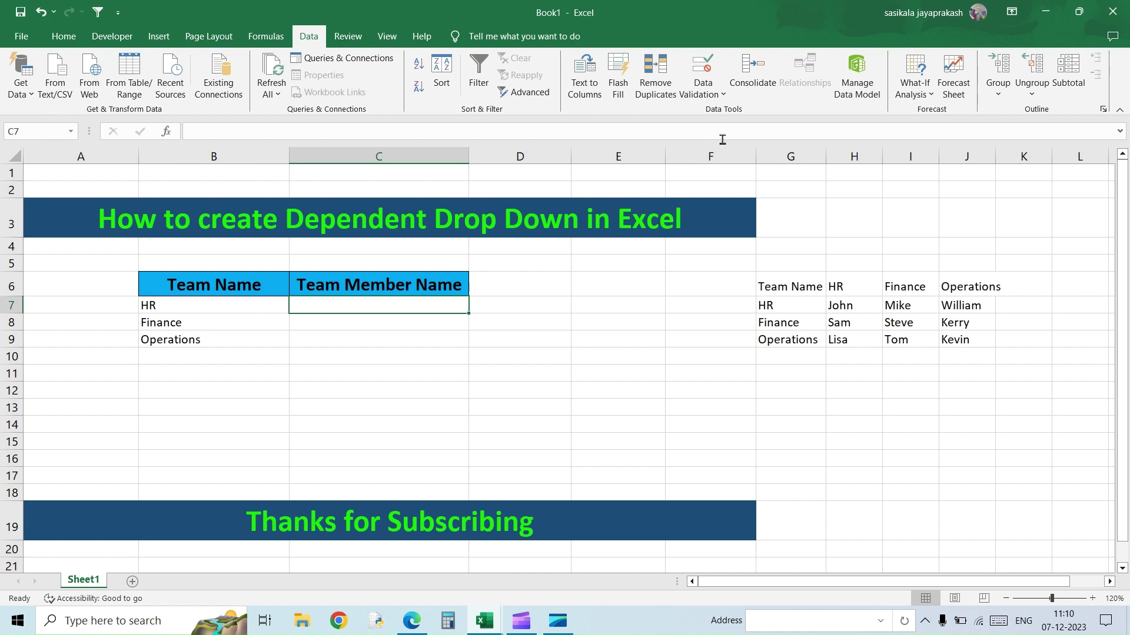
{"action": "left_click", "coordinate": [706, 91]}
{"action": "left_click", "coordinate": [720, 115]}
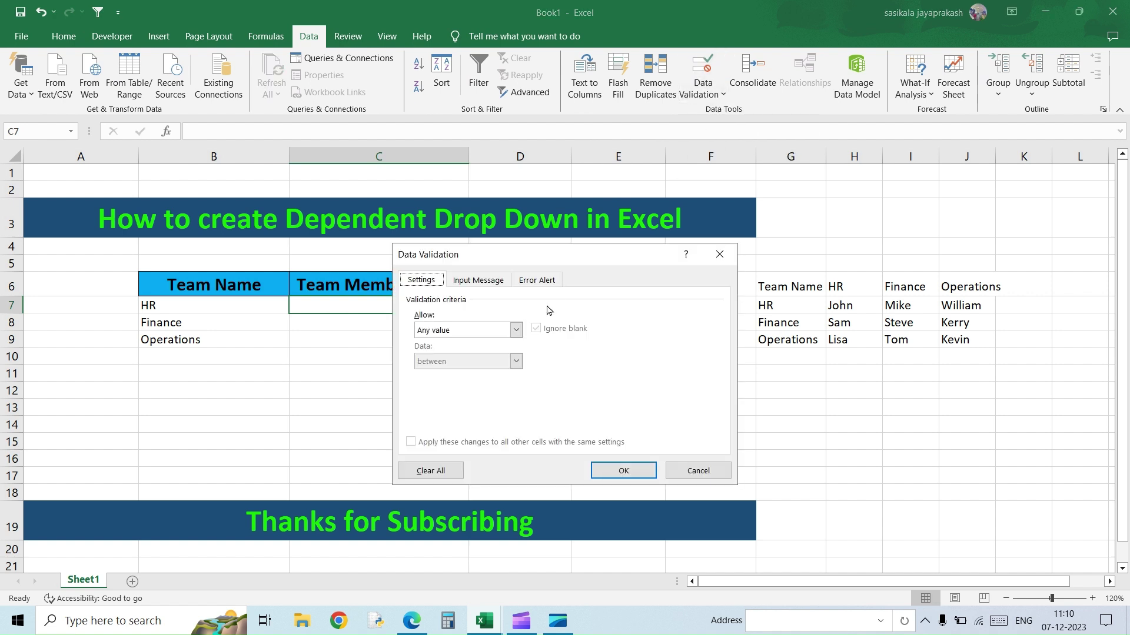
{"action": "left_click", "coordinate": [516, 330]}
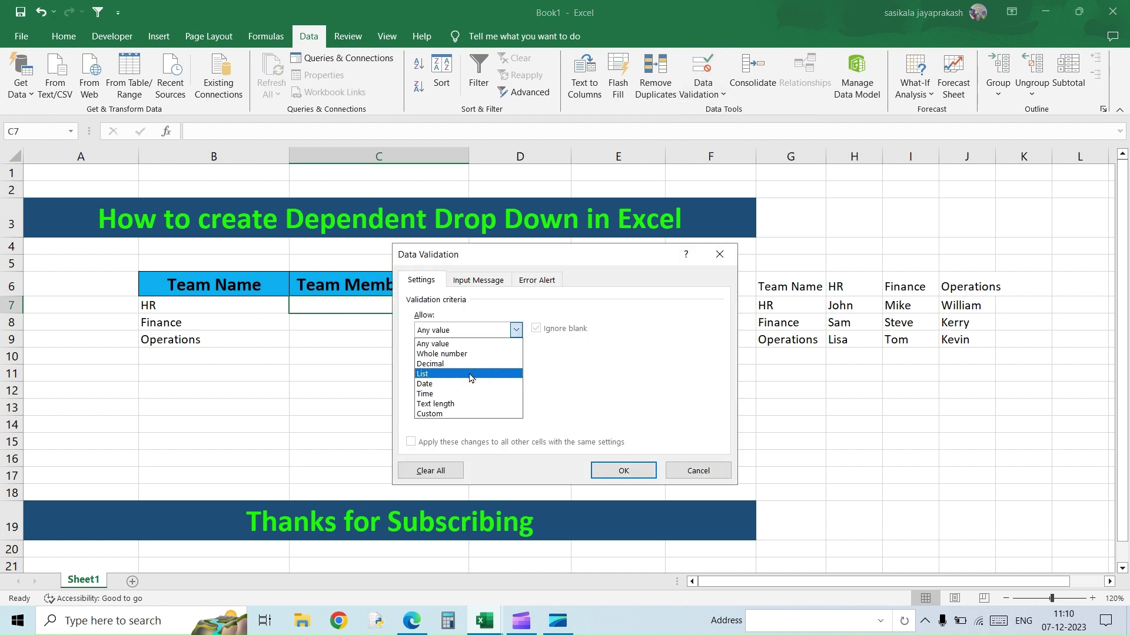
{"action": "left_click", "coordinate": [470, 377]}
{"action": "left_click", "coordinate": [455, 392]}
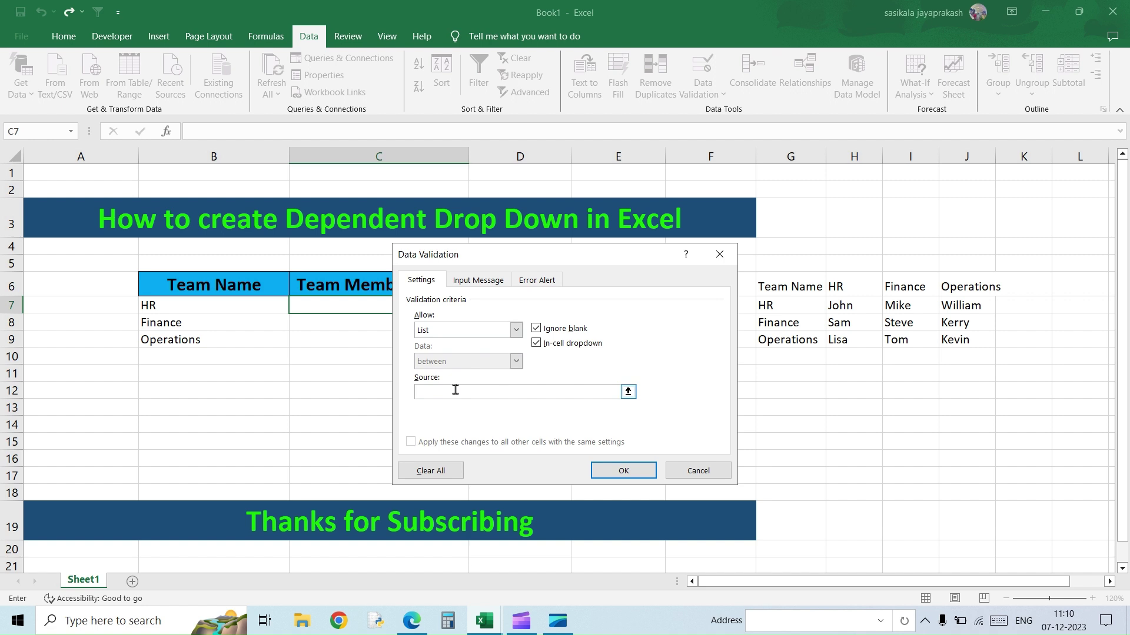
{"action": "type", "text": "=indirect(B7)"}
{"action": "key", "text": "Return"}
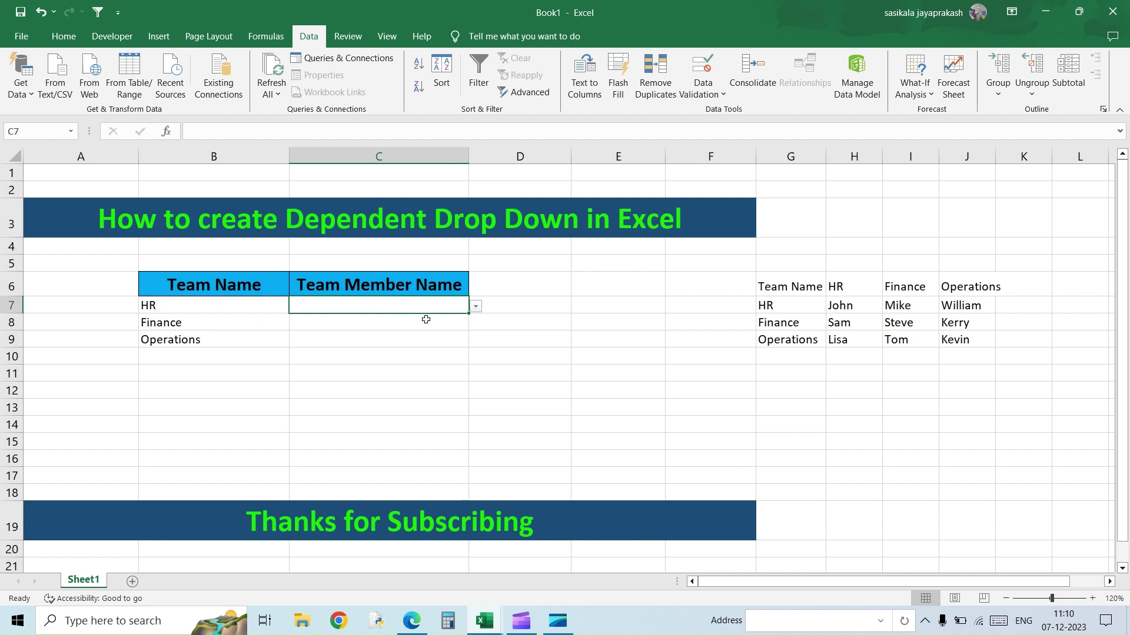
Choose John in C7, Steve in C8 and Kevin in C9 from their member drop-downs.
{"action": "left_click", "coordinate": [476, 308]}
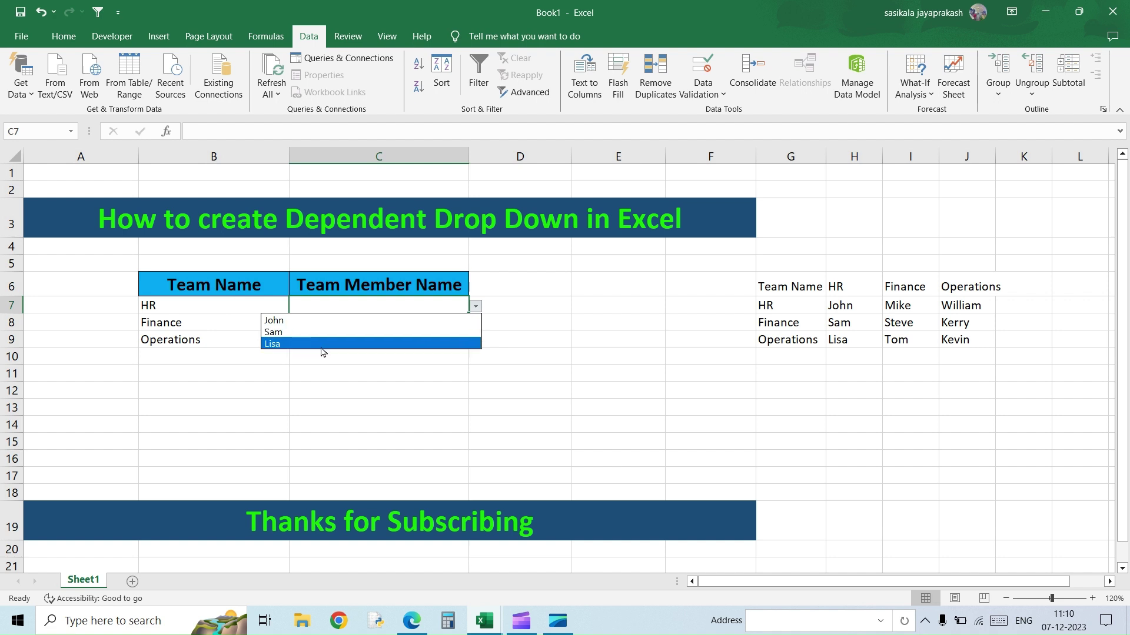
{"action": "left_click", "coordinate": [353, 322]}
{"action": "left_click", "coordinate": [355, 323]}
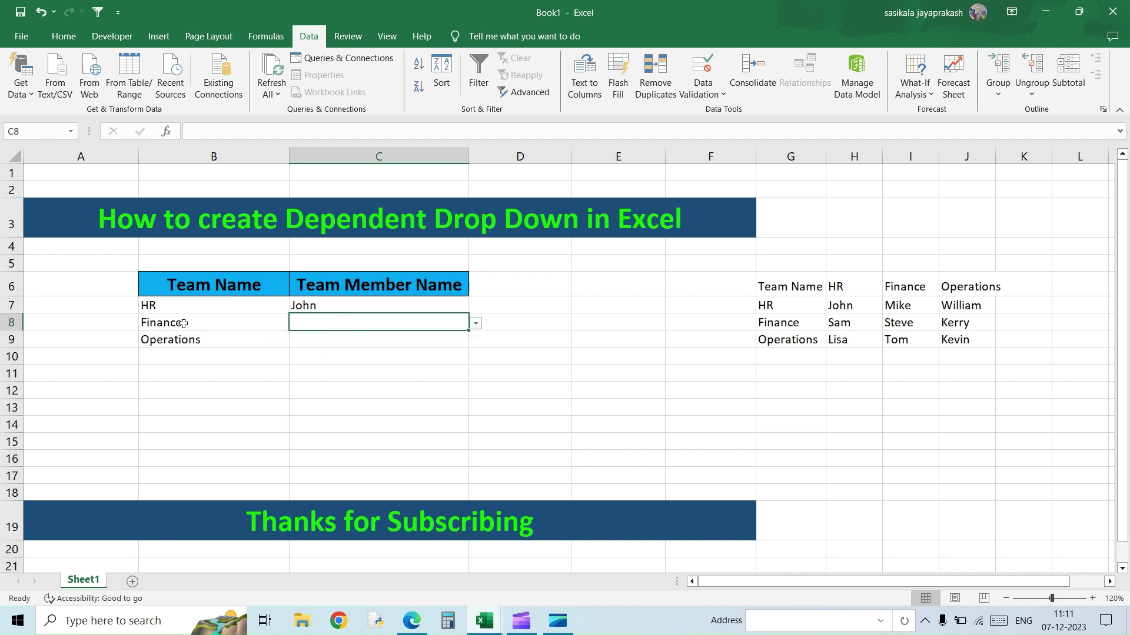
{"action": "left_click", "coordinate": [475, 326]}
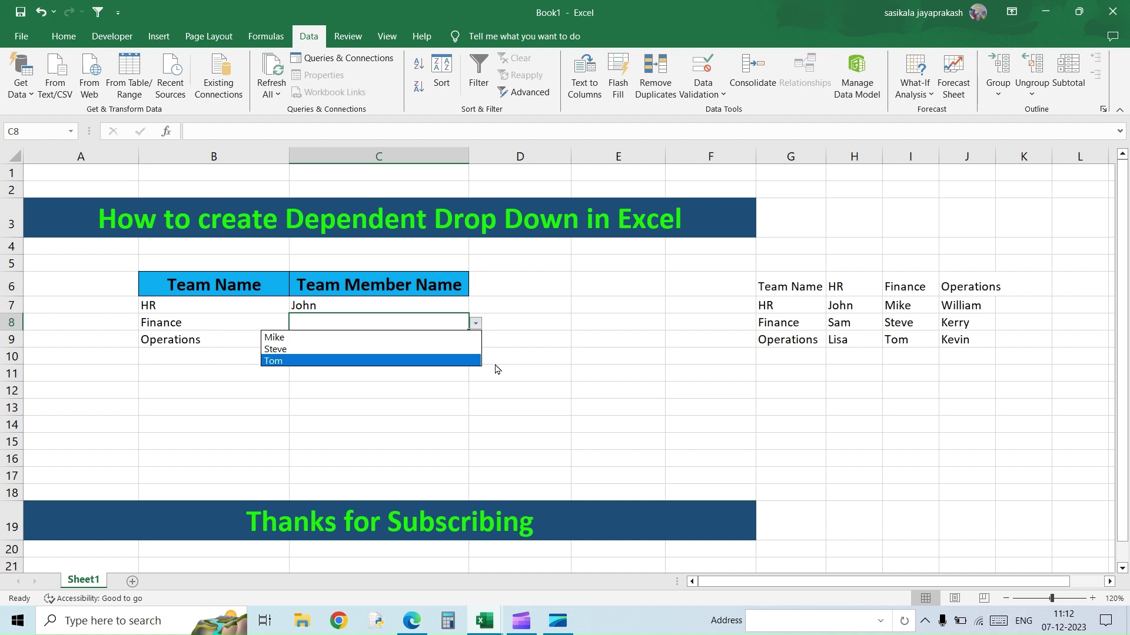
{"action": "key", "text": "Escape"}
{"action": "left_click", "coordinate": [361, 337]}
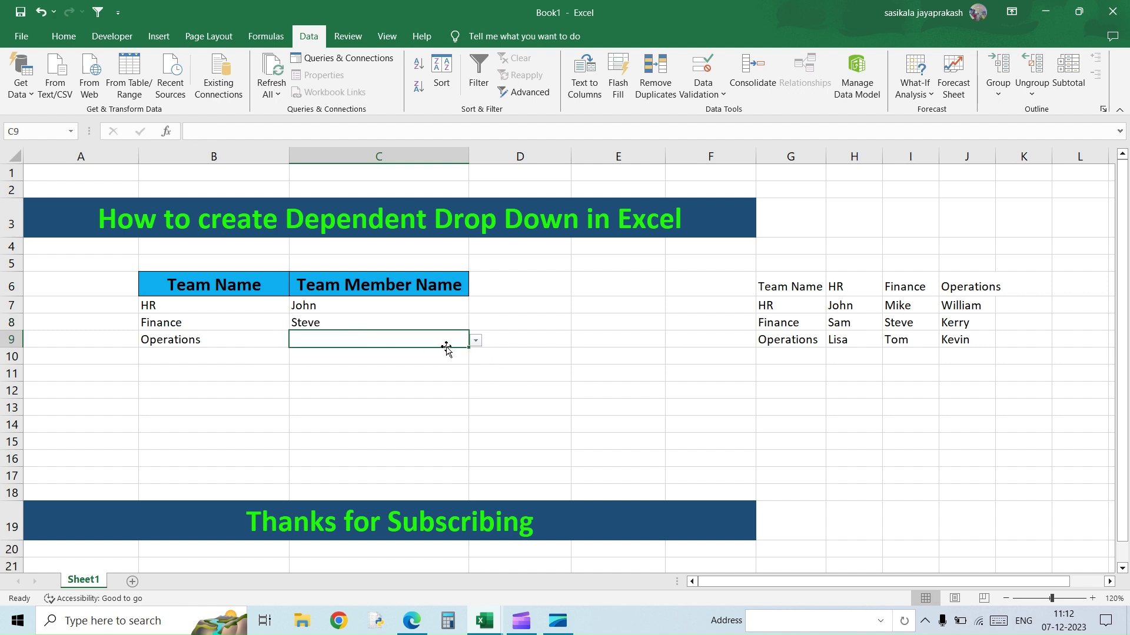
{"action": "left_click", "coordinate": [477, 342]}
{"action": "left_click", "coordinate": [387, 377]}
Convert the HR (H7:H9), Finance (I7:I9) and Operations (J7:J9) member lists into tables.
{"action": "left_click_drag", "start_coordinate": [853, 306], "coordinate": [851, 340]}
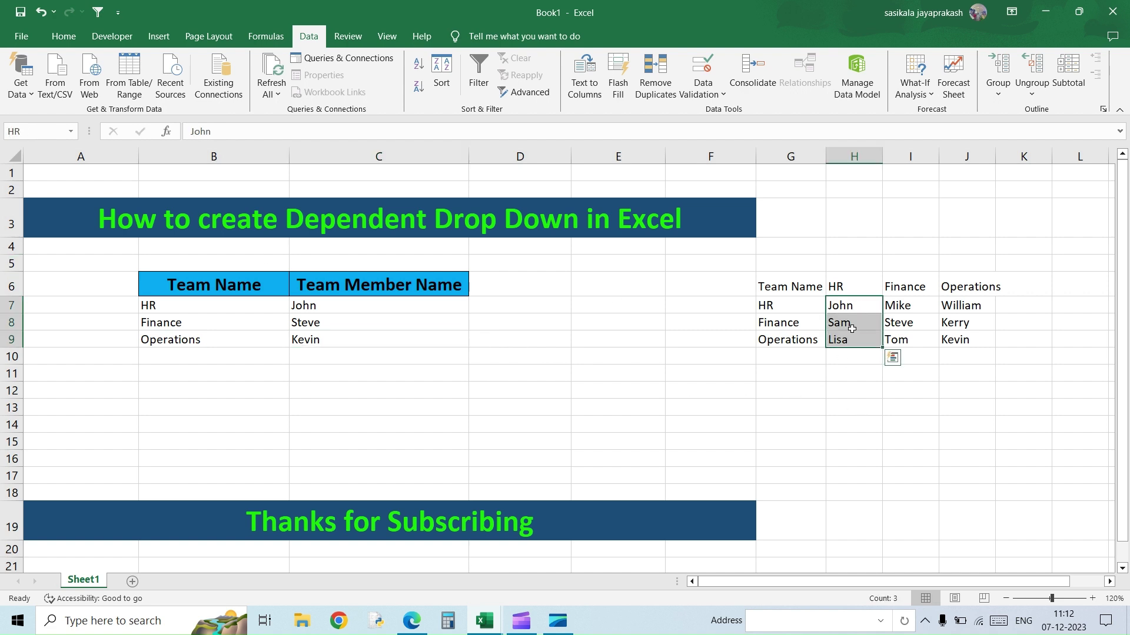
{"action": "key", "text": "ctrl+t"}
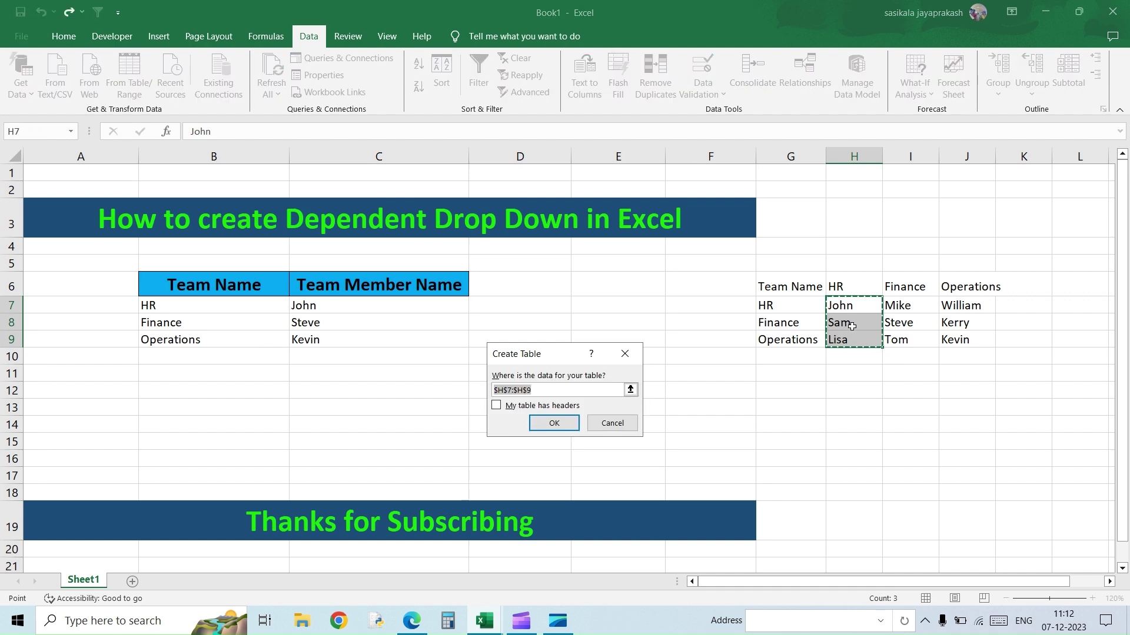
{"action": "key", "text": "Return"}
{"action": "left_click_drag", "start_coordinate": [916, 305], "coordinate": [912, 332]}
{"action": "key", "text": "ctrl+t"}
{"action": "key", "text": "Return"}
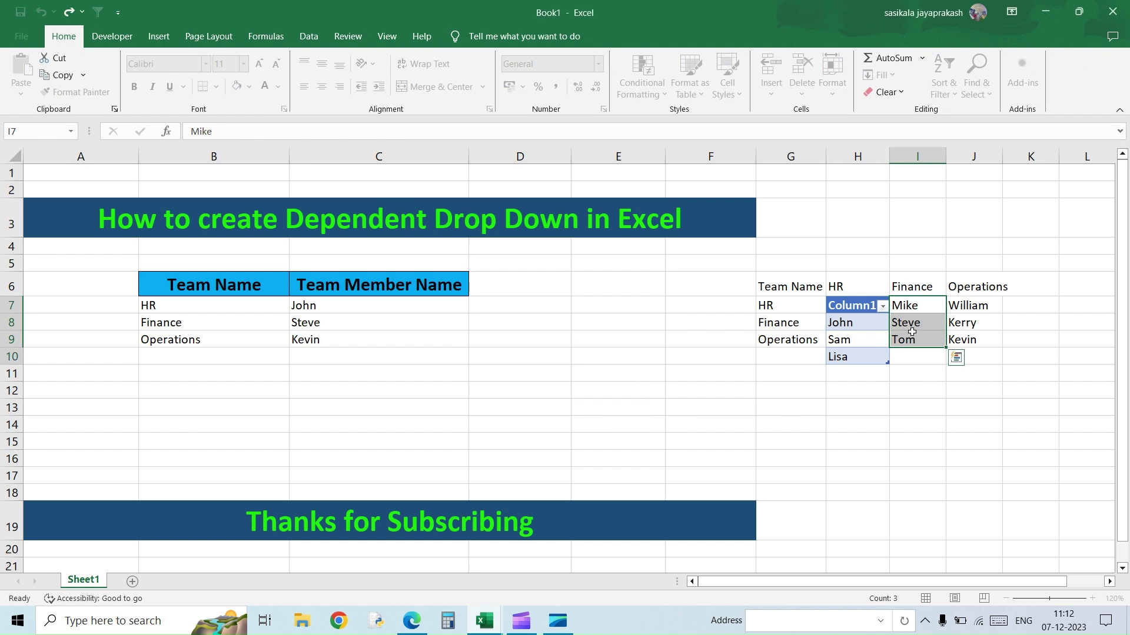
{"action": "left_click", "coordinate": [978, 312]}
{"action": "left_click_drag", "start_coordinate": [977, 311], "coordinate": [978, 336]}
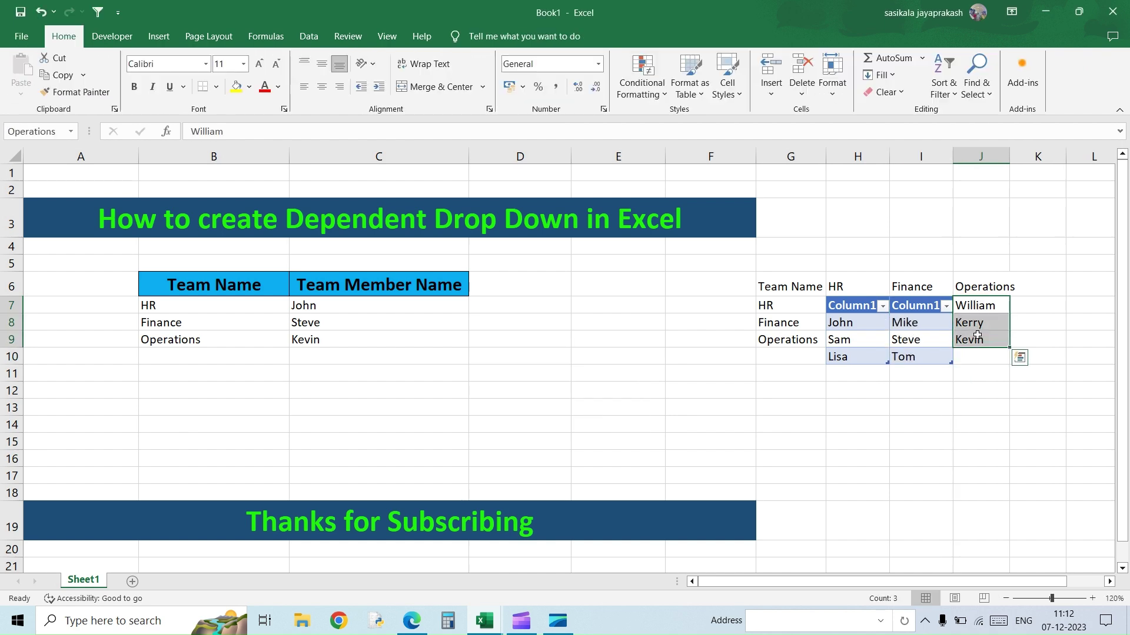
{"action": "key", "text": "Return"}
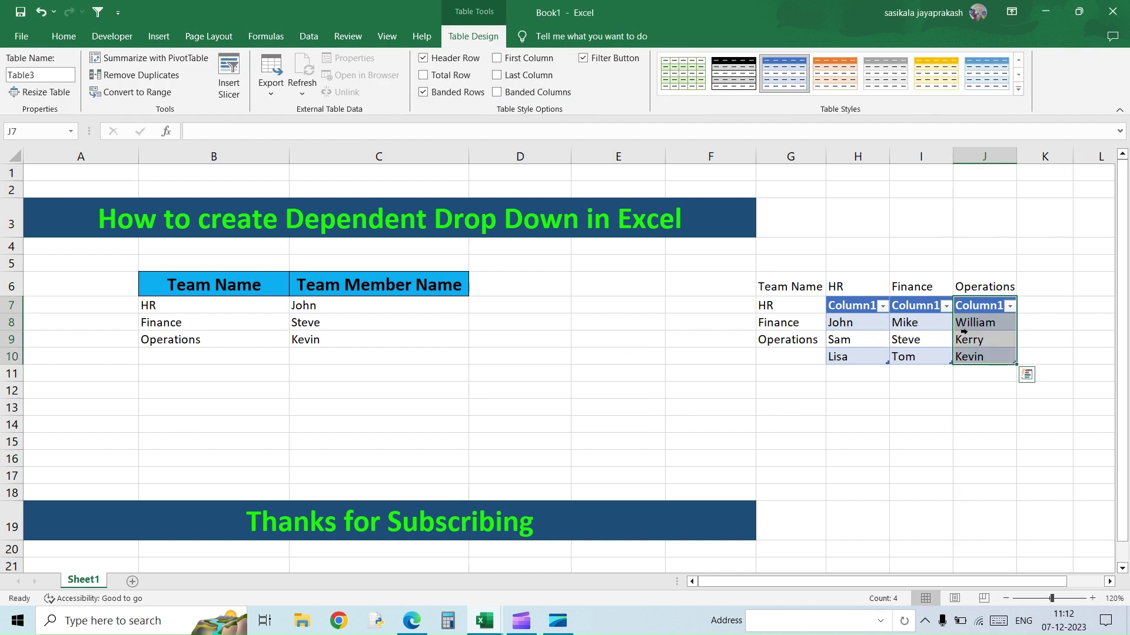
{"action": "left_click", "coordinate": [860, 373]}
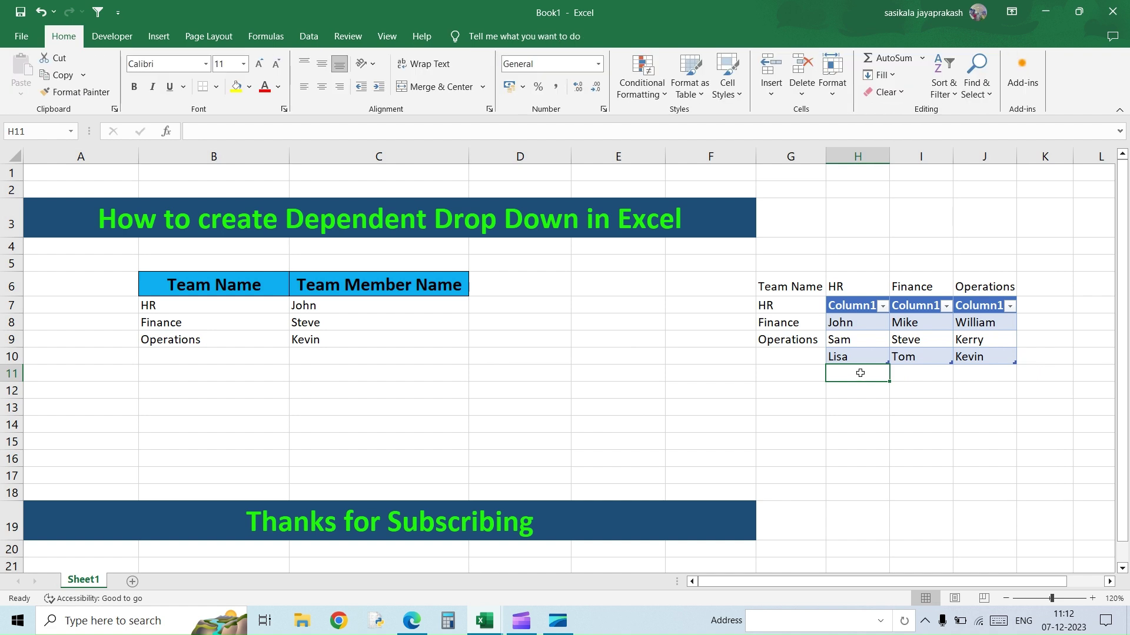
Enter Tim, Ed and Kate in row 11 under the HR, Finance and Operations tables.
{"action": "type", "text": "Tim"}
{"action": "key", "text": "Tab"}
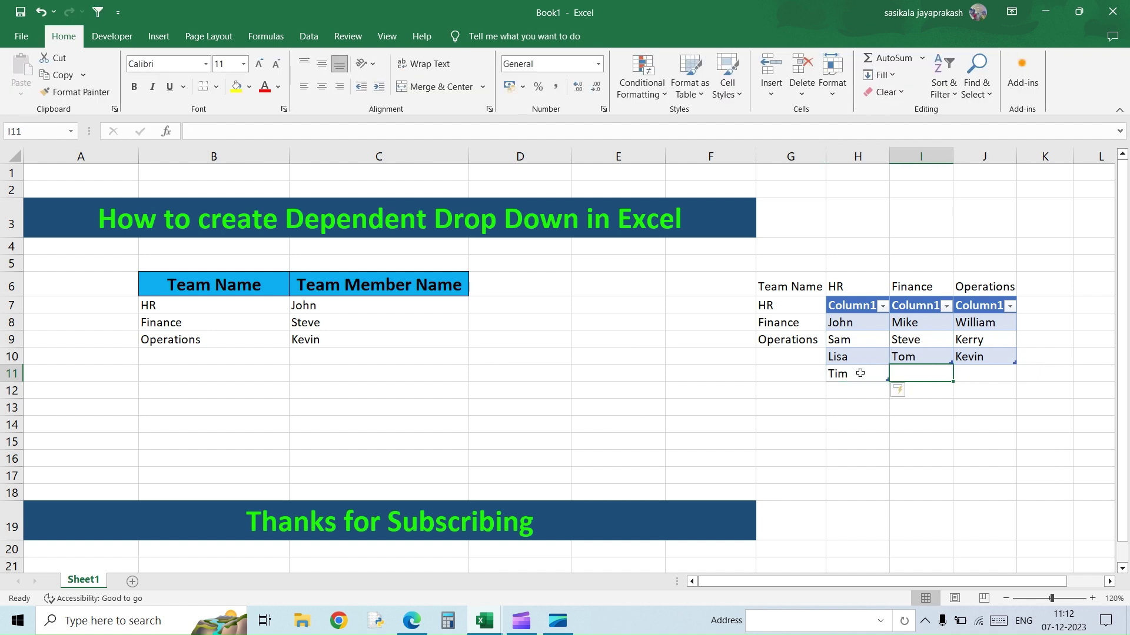
{"action": "type", "text": "Ed"}
{"action": "key", "text": "Tab"}
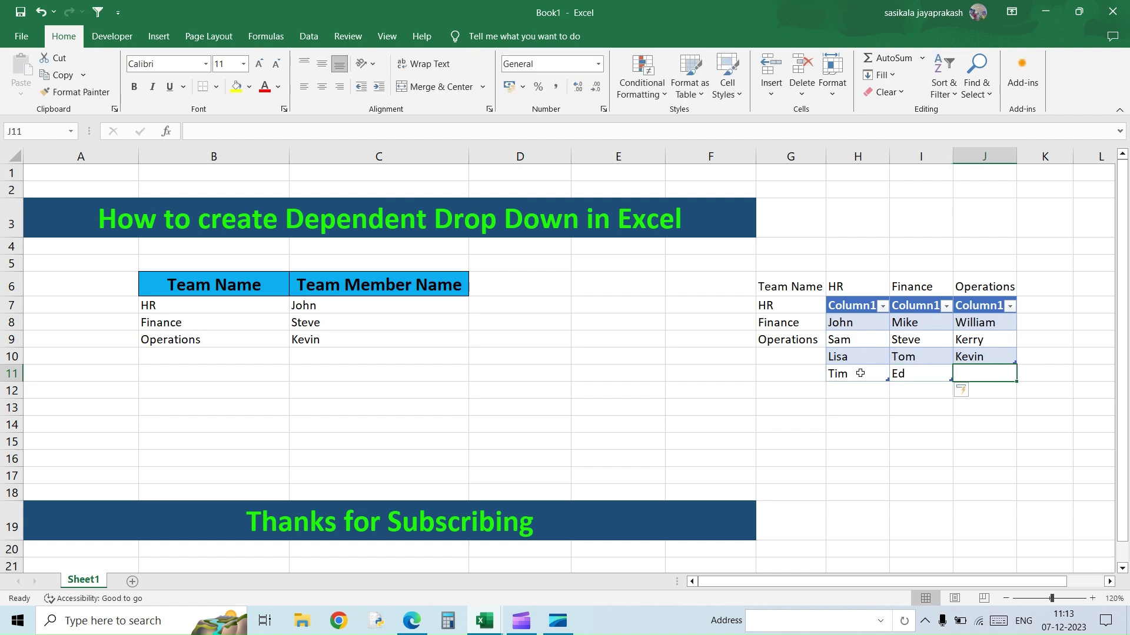
{"action": "type", "text": "Kate"}
{"action": "key", "text": "Return"}
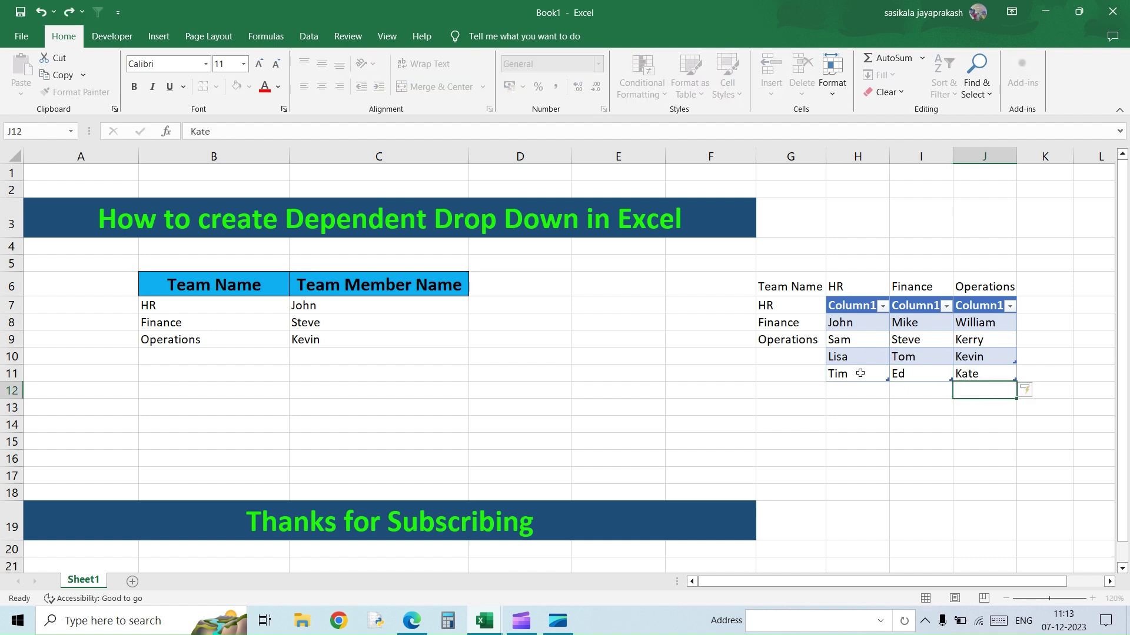
{"action": "left_click", "coordinate": [859, 373]}
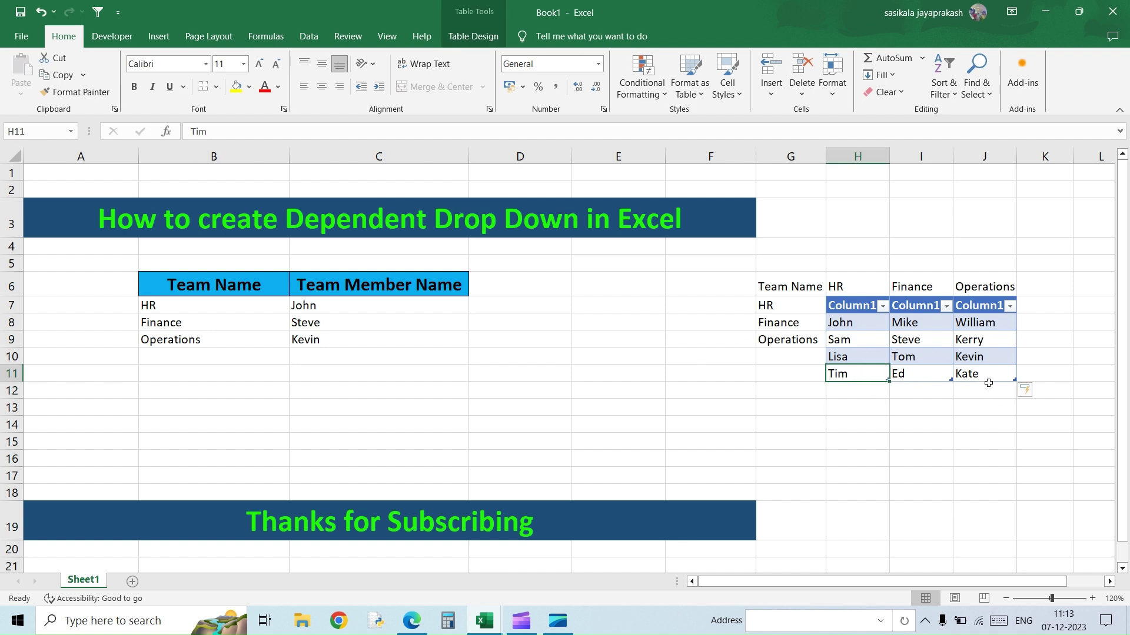
{"action": "left_click", "coordinate": [351, 307]}
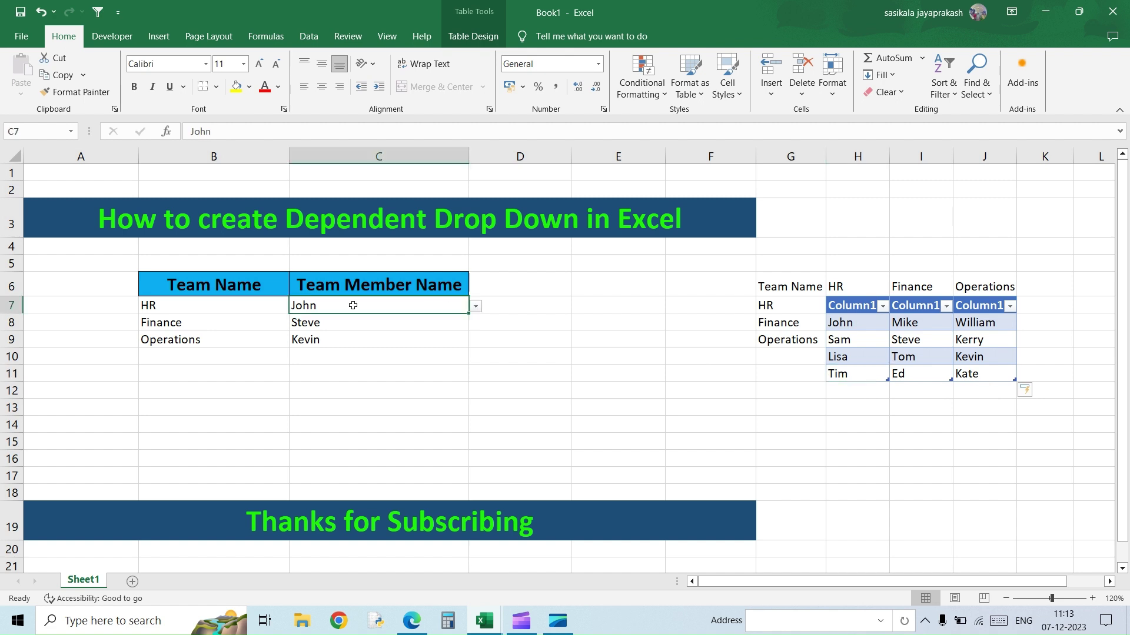
{"action": "left_click", "coordinate": [474, 308]}
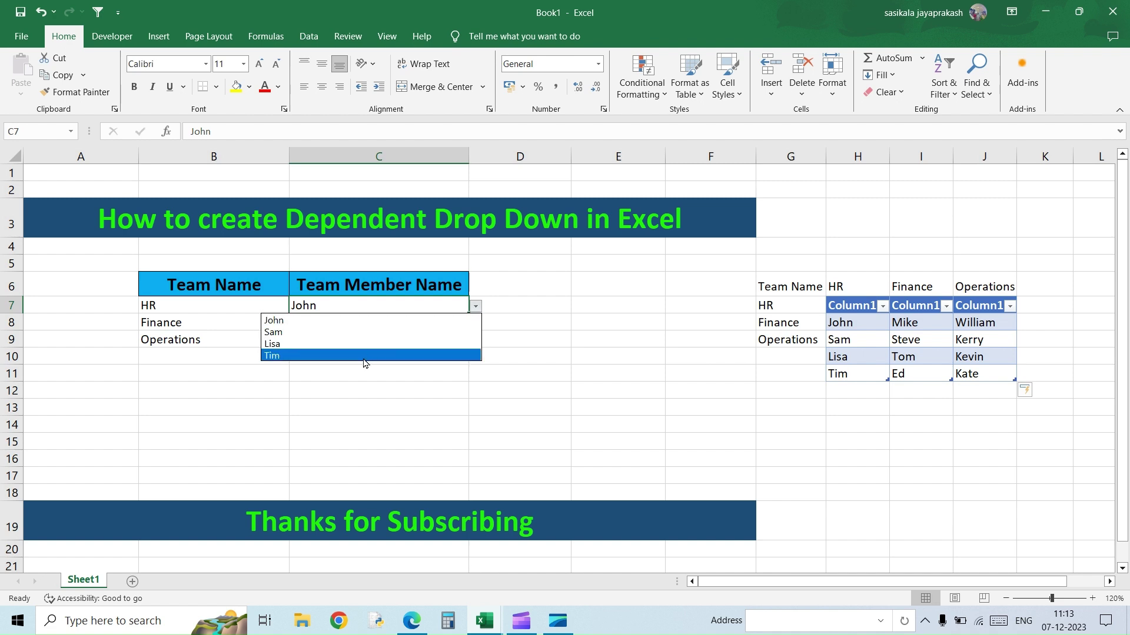
{"action": "left_click", "coordinate": [532, 320]}
{"action": "left_click", "coordinate": [435, 328]}
{"action": "left_click", "coordinate": [475, 324]}
{"action": "left_click", "coordinate": [518, 353]}
{"action": "left_click", "coordinate": [409, 340]}
{"action": "left_click", "coordinate": [475, 341]}
{"action": "left_click", "coordinate": [552, 368]}
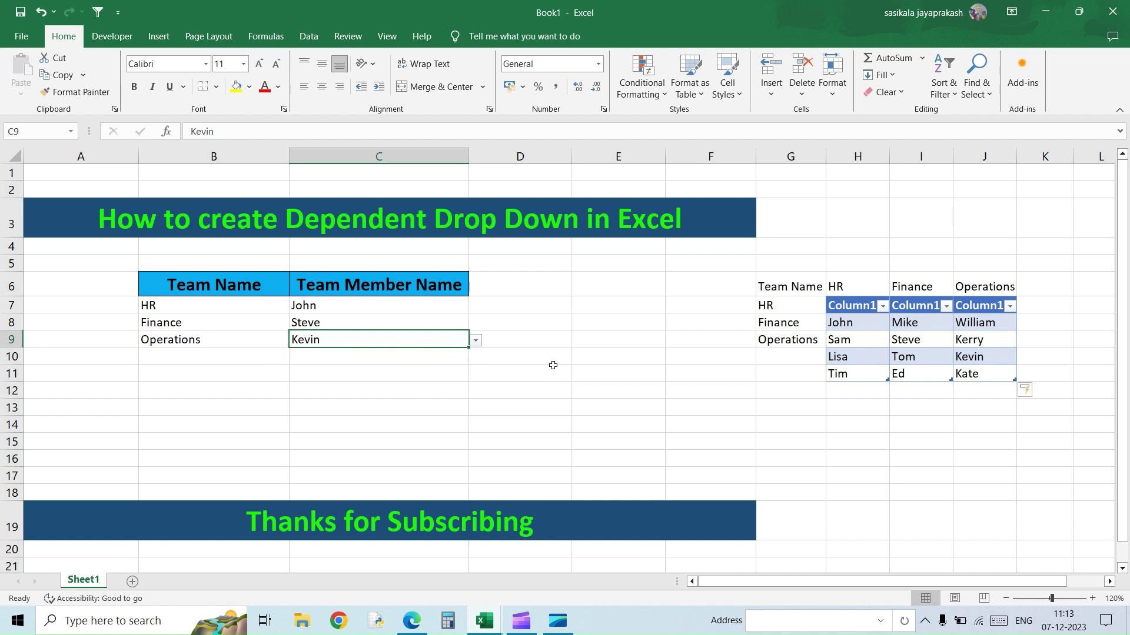